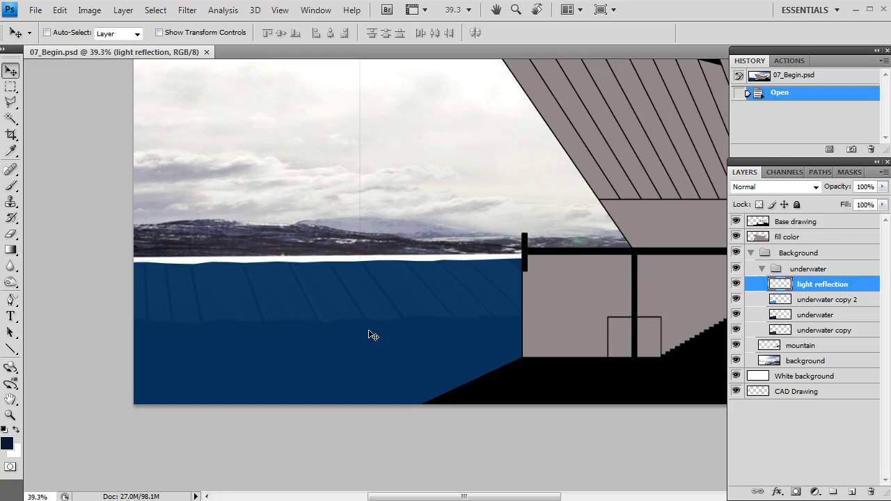
Step: Soften the lower edge of the light reflection layer across the water with the Eraser at 14% opacity
key(e)
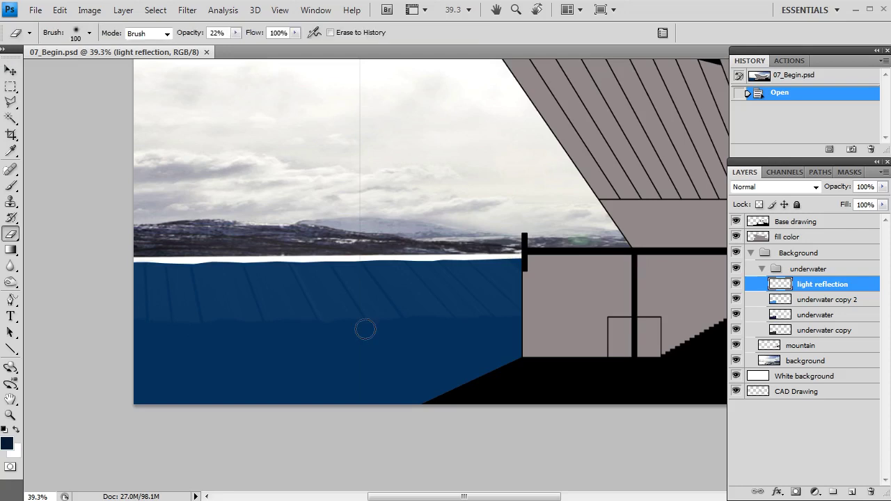
click(236, 32)
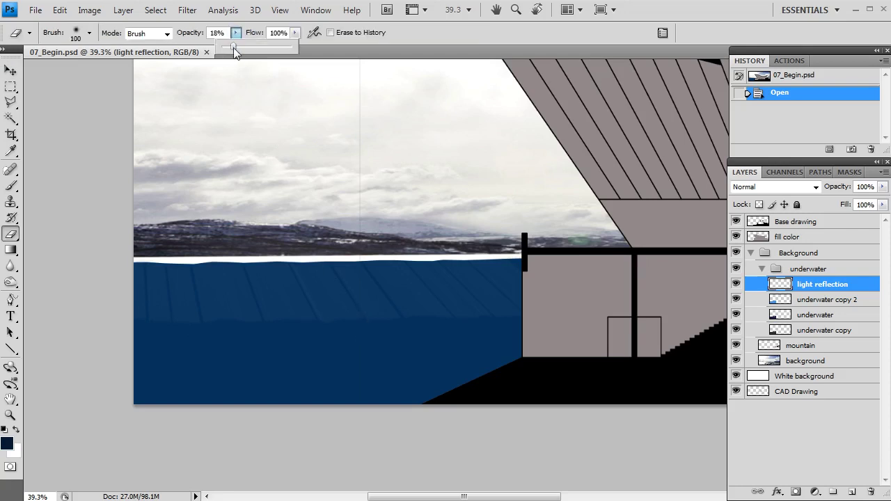
click(139, 317)
drag(169, 314, 227, 319)
drag(227, 318, 165, 314)
mouse_move(293, 316)
mouse_down()
mouse_move(215, 318)
mouse_move(441, 314)
mouse_move(175, 321)
mouse_move(361, 318)
mouse_up()
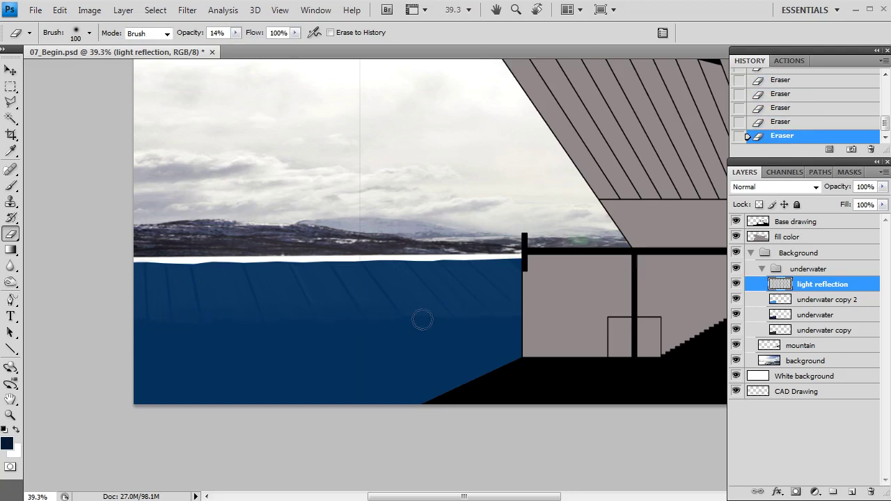
drag(445, 314, 471, 313)
mouse_move(389, 314)
mouse_down()
mouse_move(481, 313)
mouse_move(389, 326)
mouse_move(265, 323)
mouse_move(364, 322)
mouse_move(328, 318)
mouse_up()
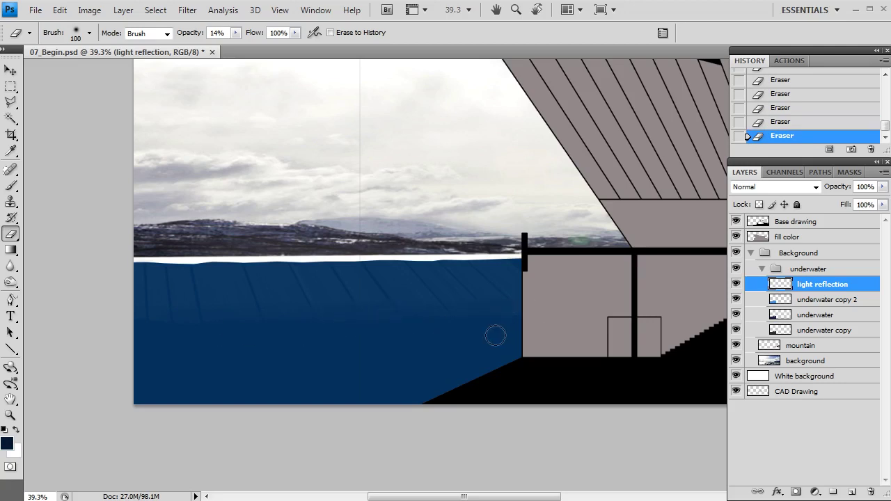
Step: Add a new layer above light reflection in the underwater group and name it "light beams"
key(v)
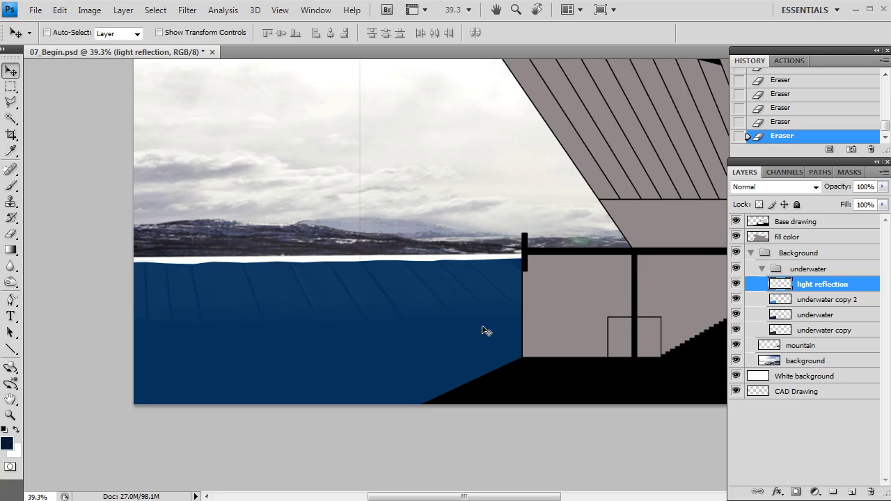
click(852, 492)
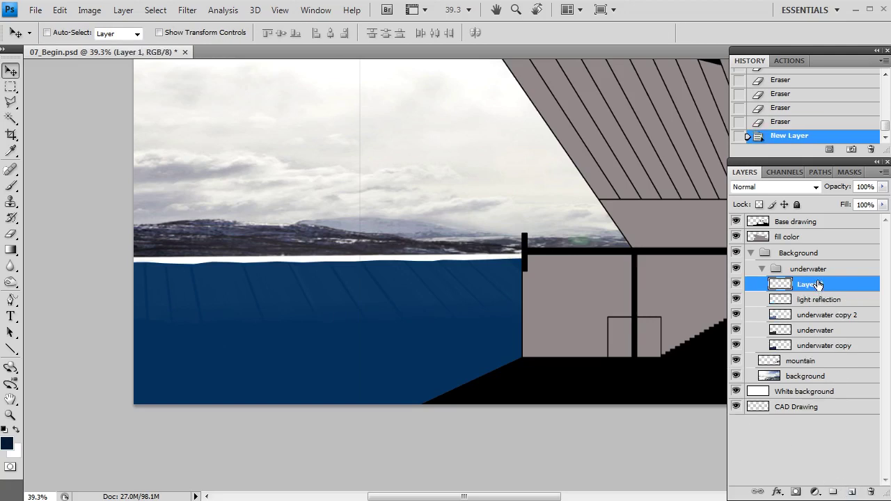
double_click(819, 284)
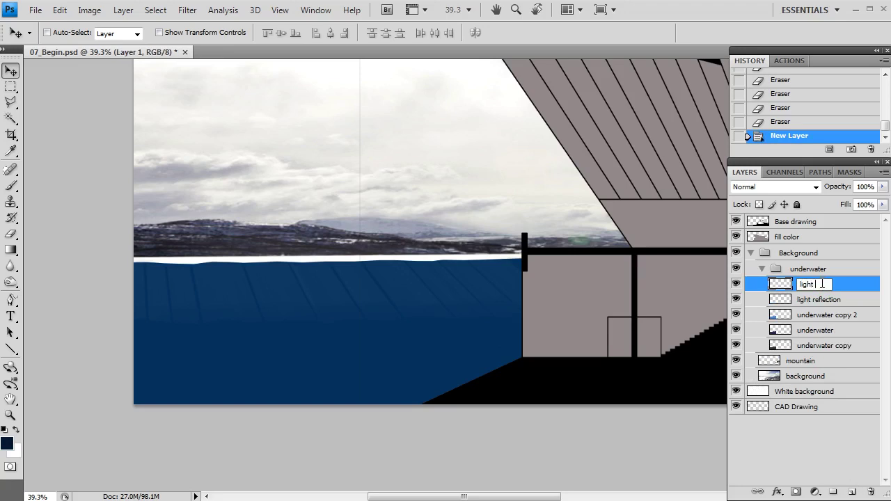
text(light beam)
key(Return)
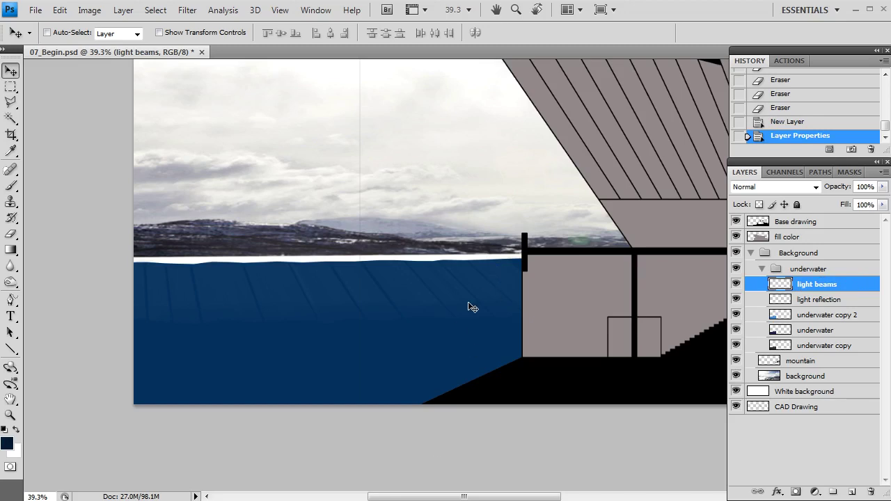
Step: Sample white from the strip above the waterline as the foreground colour and choose a 9-pixel brush
key(b)
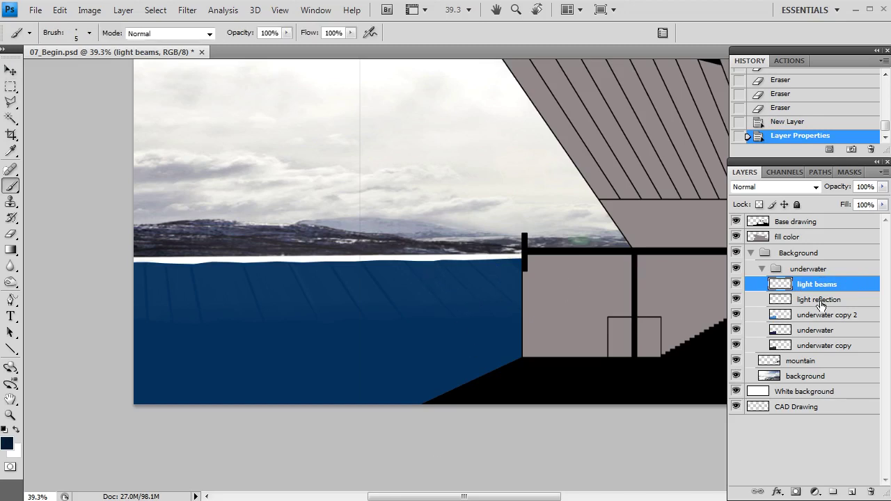
key(i)
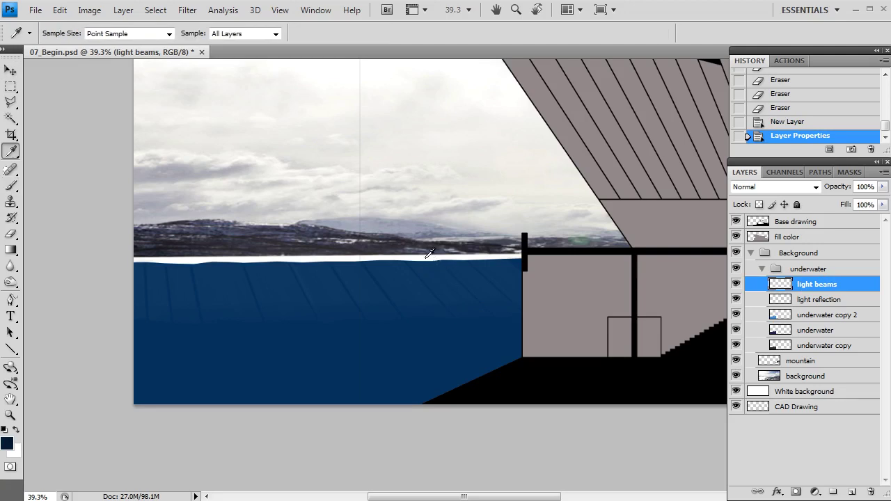
drag(476, 267, 531, 253)
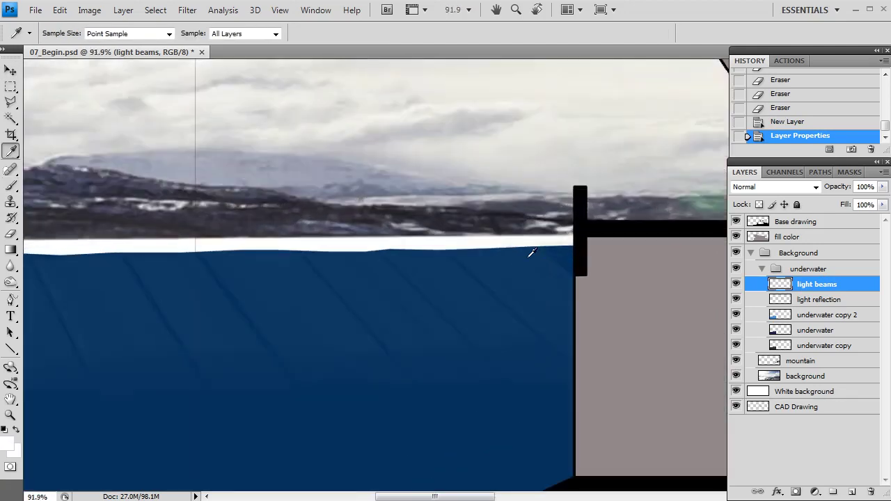
key(b)
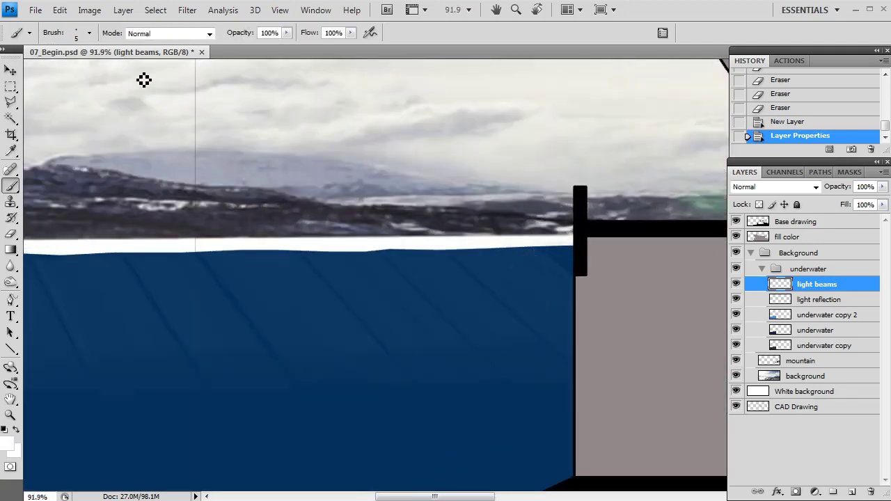
click(88, 32)
click(170, 193)
Step: Paint irregularly spaced short white dabs just below the waterline, from the building wall to the far edge of the image
mouse_move(507, 258)
mouse_down()
mouse_move(564, 255)
mouse_move(501, 251)
mouse_up()
click(563, 255)
click(479, 251)
click(446, 252)
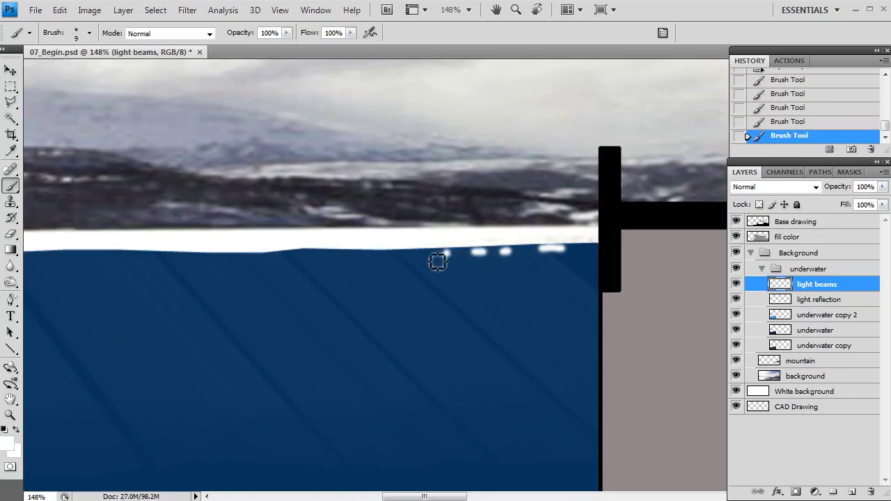
click(417, 254)
click(386, 256)
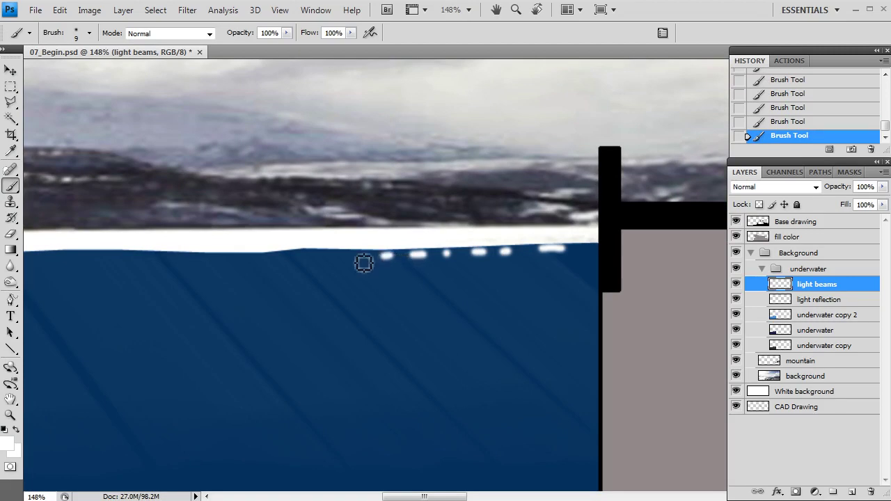
click(351, 257)
click(322, 257)
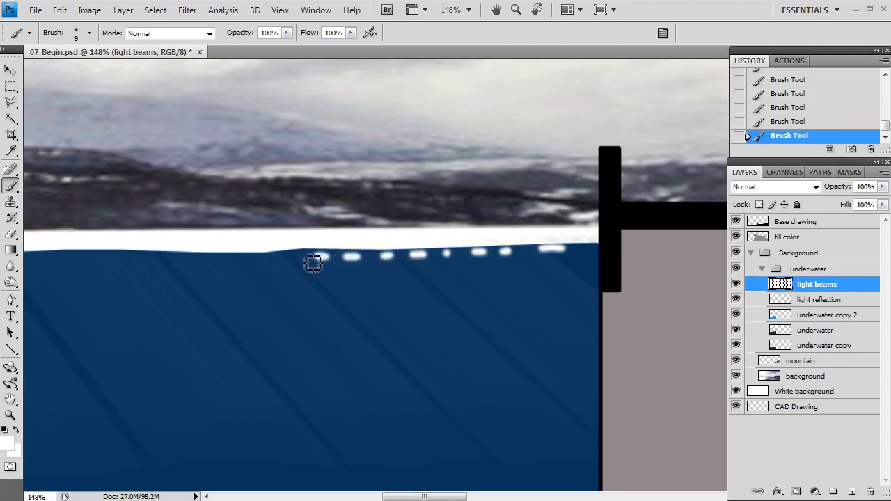
click(300, 258)
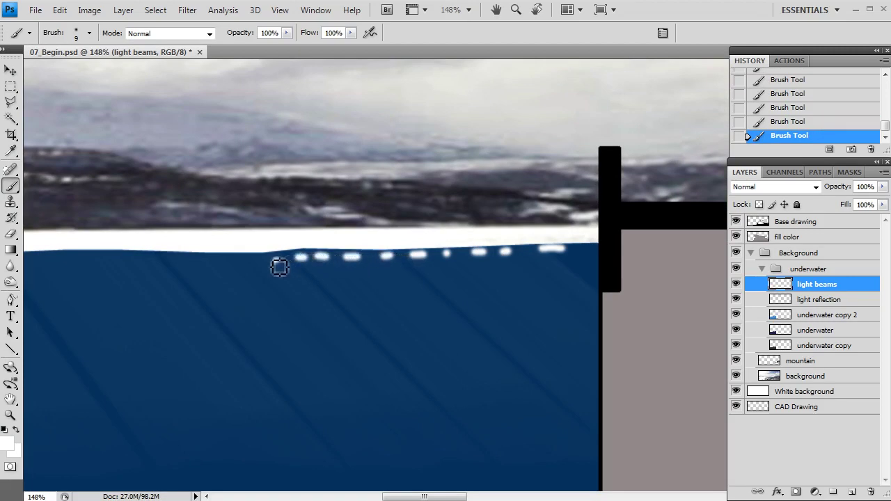
click(230, 262)
click(212, 259)
click(200, 259)
drag(174, 264, 562, 227)
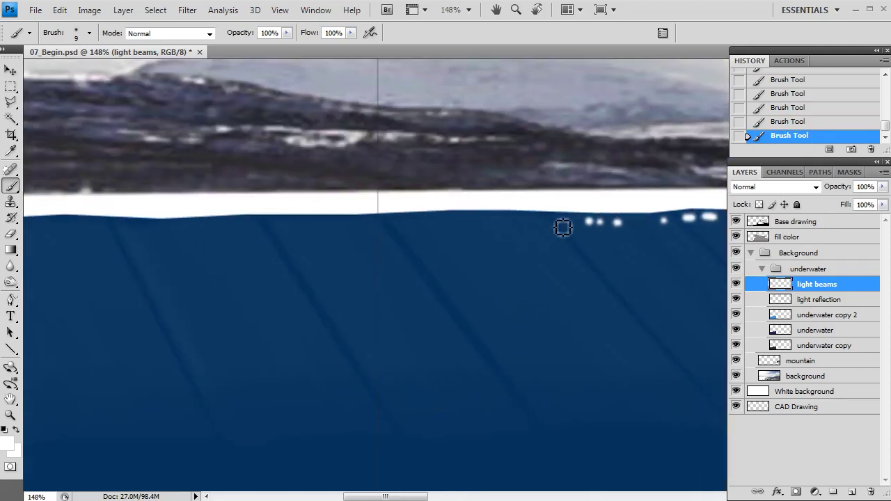
click(561, 222)
click(548, 221)
click(506, 220)
click(496, 219)
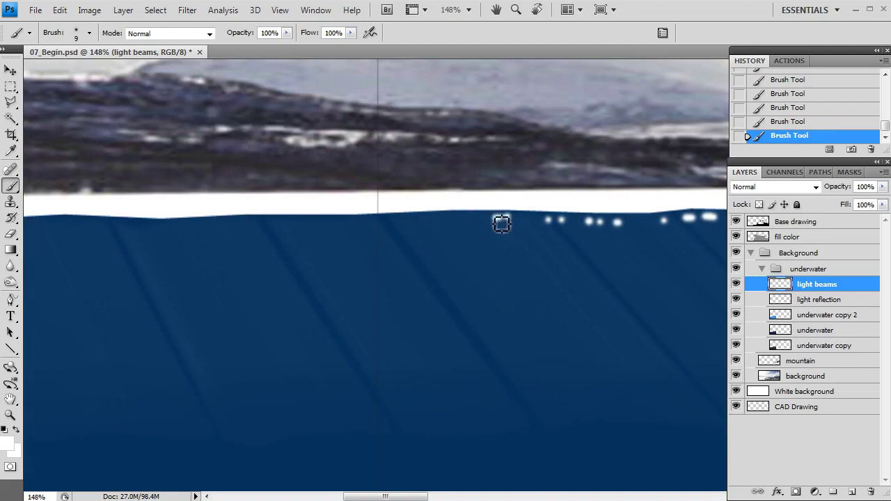
click(452, 219)
click(441, 219)
click(402, 220)
click(411, 219)
click(368, 219)
click(350, 220)
click(336, 222)
click(321, 224)
click(242, 224)
click(224, 223)
click(213, 223)
click(199, 223)
drag(159, 235, 439, 195)
click(472, 194)
click(453, 195)
click(431, 193)
click(405, 189)
click(387, 189)
click(378, 190)
click(360, 191)
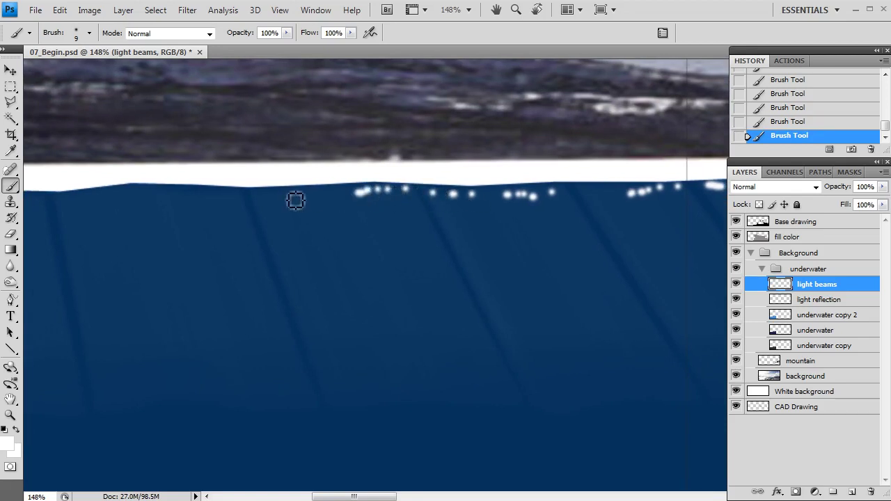
mouse_move(318, 195)
mouse_down()
mouse_move(257, 199)
mouse_move(593, 198)
mouse_up()
click(586, 193)
click(576, 192)
click(566, 193)
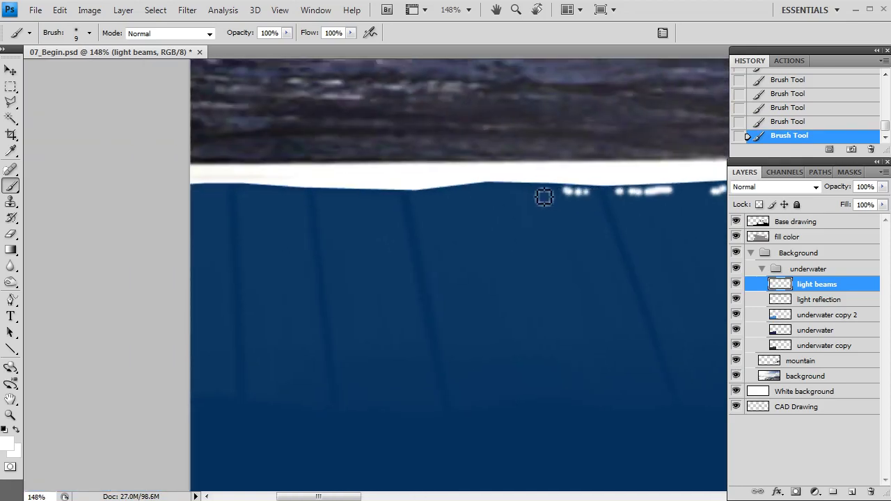
click(537, 193)
click(529, 192)
click(521, 193)
click(502, 193)
click(490, 191)
click(468, 192)
click(454, 195)
click(430, 197)
click(391, 198)
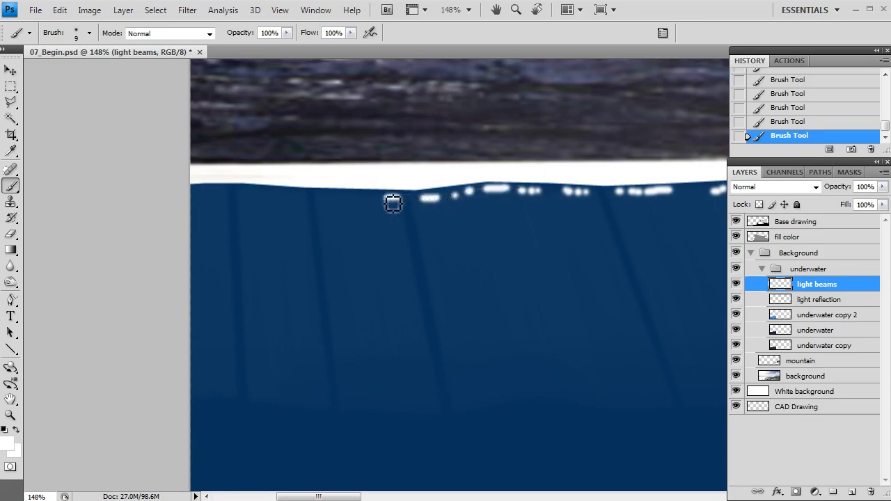
click(357, 196)
click(348, 196)
click(323, 197)
click(296, 195)
click(271, 193)
click(255, 195)
click(236, 192)
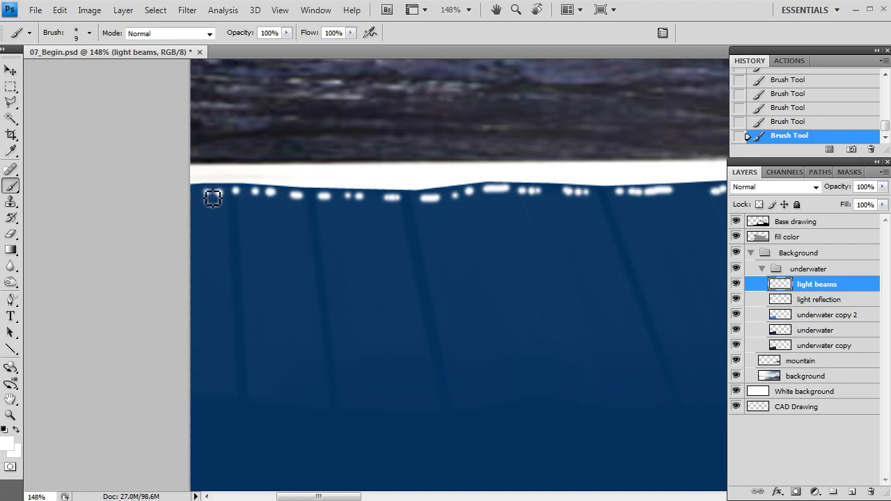
Step: Apply a Radial Blur to the light beams layer using the Zoom method at Best quality, with the amount raised above 35
scroll(230, 202, down, 3)
drag(521, 183, 299, 233)
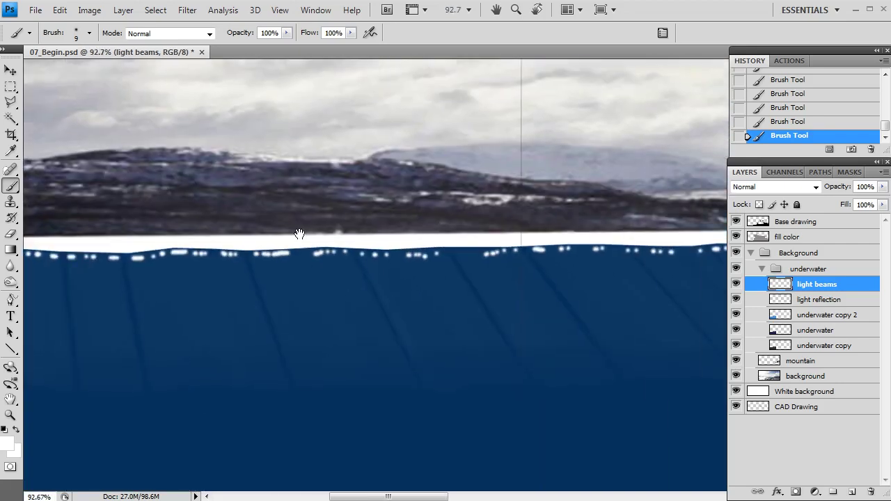
scroll(299, 234, down, 4)
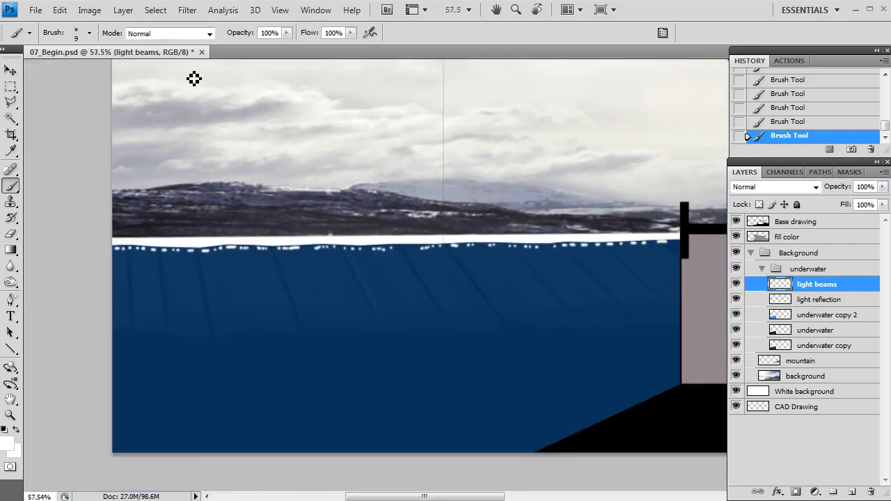
click(187, 11)
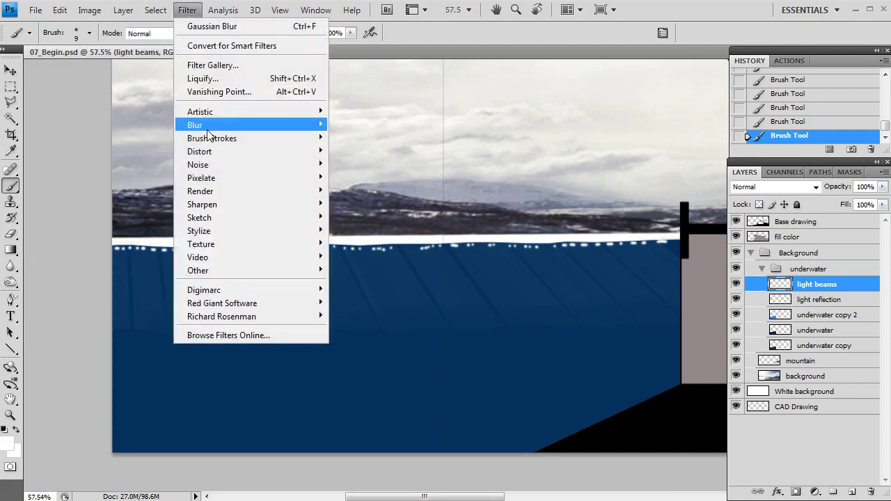
mouse_move(270, 127)
click(361, 216)
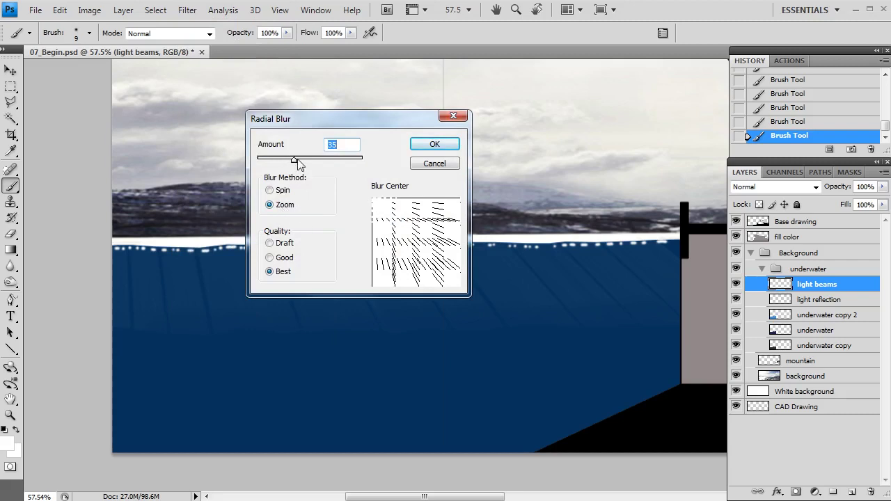
drag(298, 162, 308, 163)
click(419, 147)
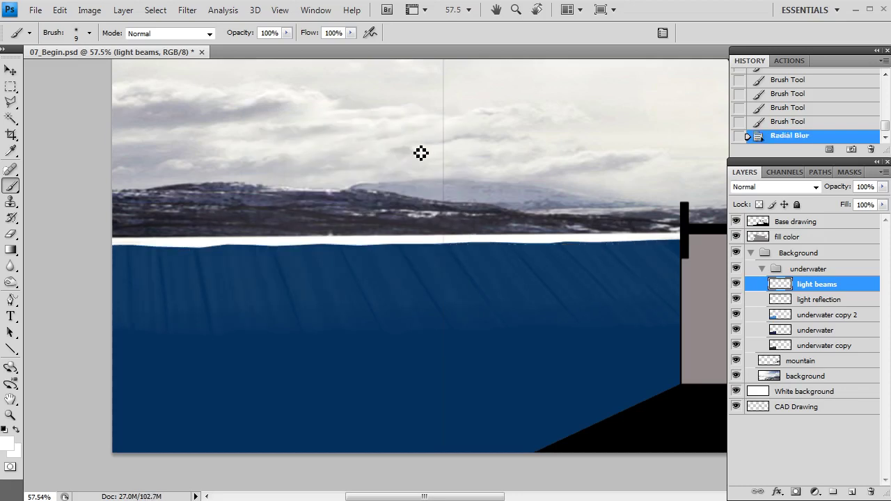
Step: Free-transform the light beams down to start at the waterline and pull their lower corner outward, to about 107% width and 124.5% height
key(ctrl+t)
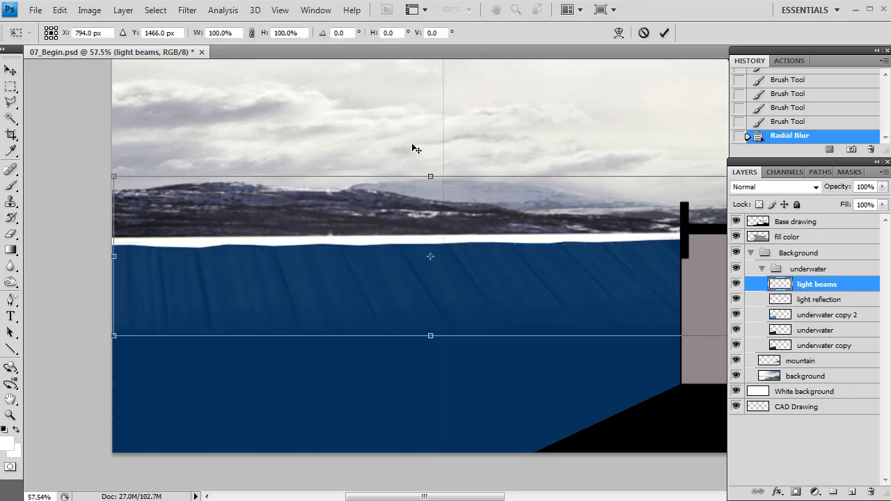
drag(380, 295, 376, 359)
alt+scroll(445, 360, down, 1)
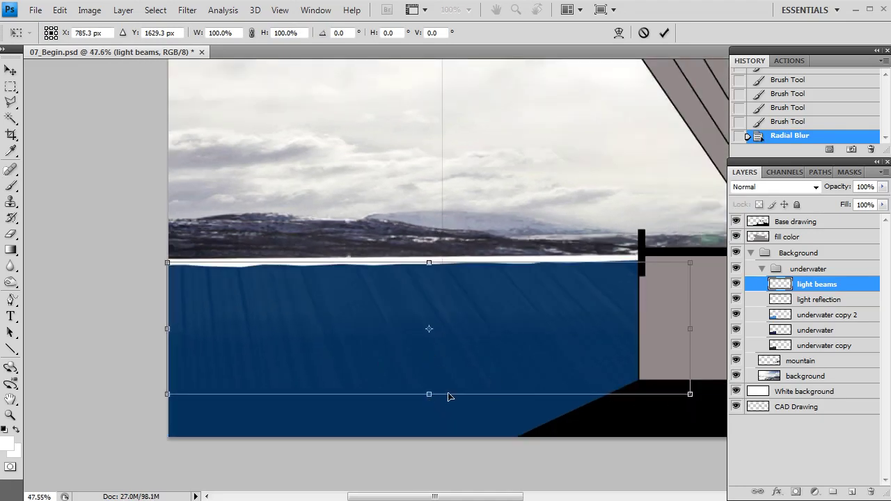
drag(691, 398, 726, 432)
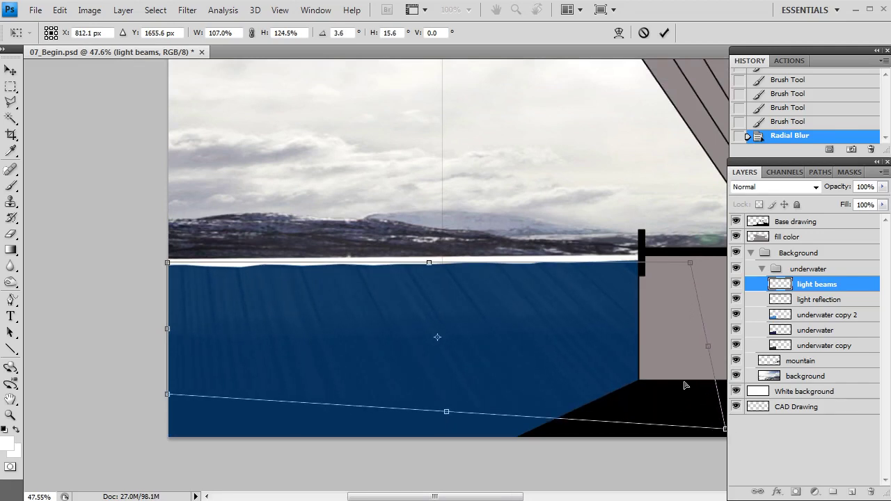
key(b)
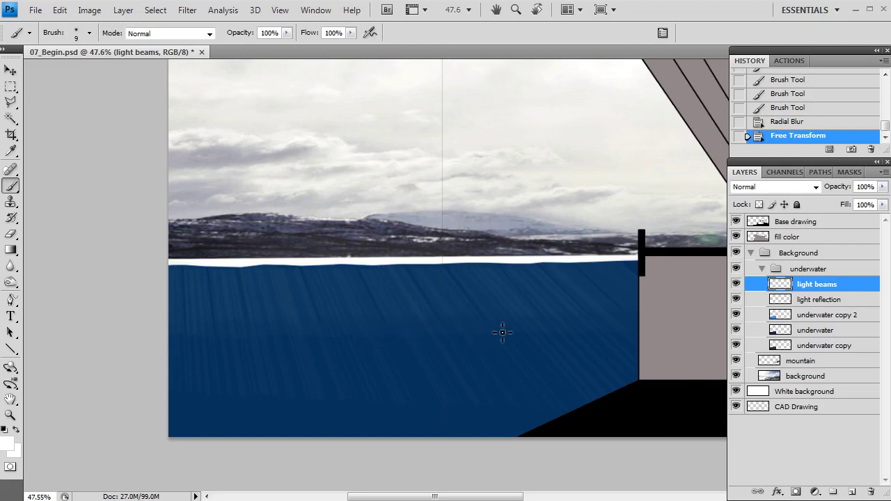
Step: Add a new layer above underwater copy 2, ready the Gradient tool with default black and white, and load underwater copy 2's pixels as a selection
click(820, 317)
click(852, 492)
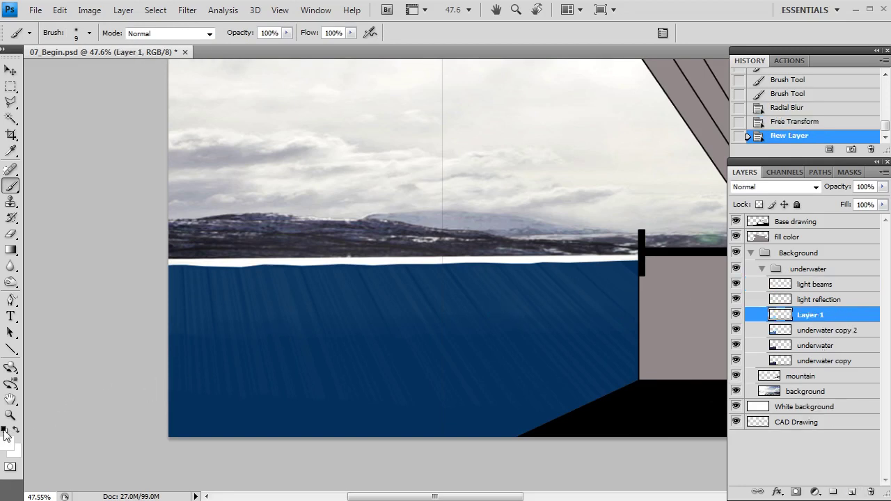
click(11, 250)
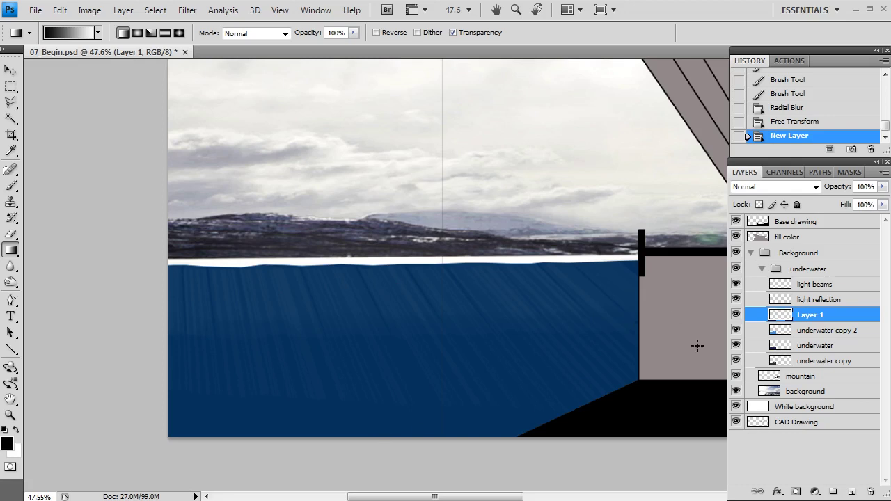
right_click(780, 333)
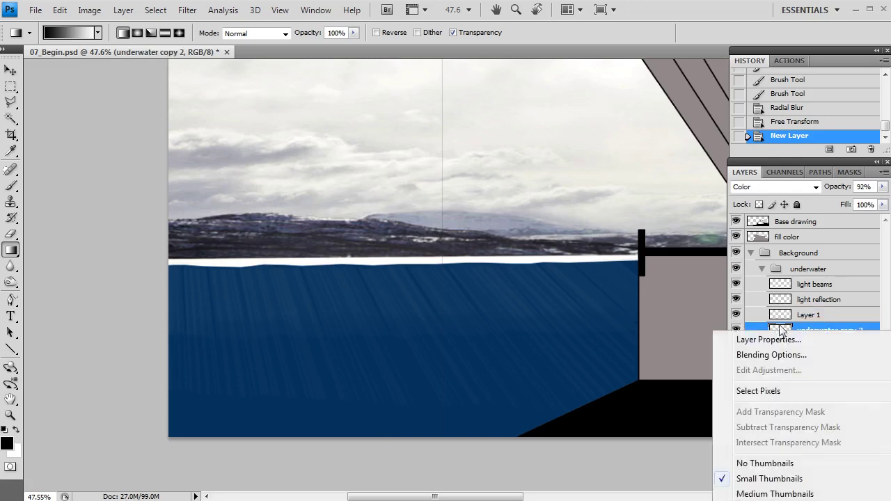
click(746, 392)
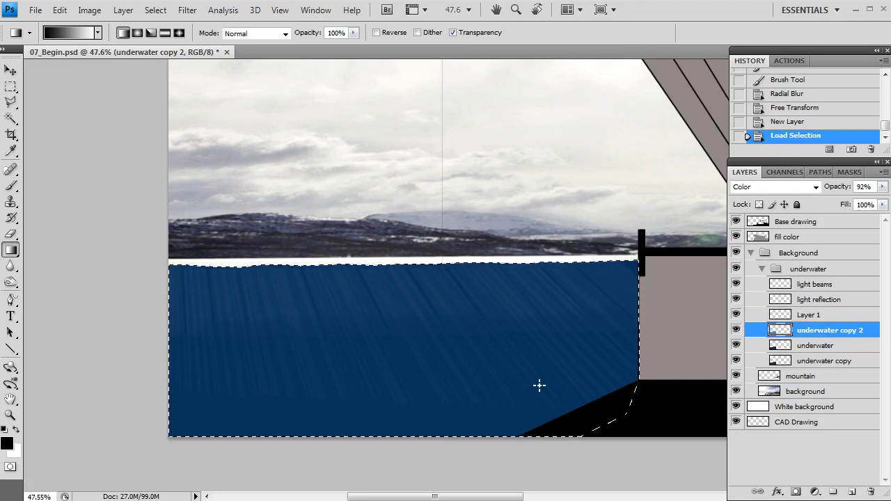
Step: Draw a black-to-white gradient on Layer 1 from the water's bottom edge up to just below the waterline, and set its blend mode to Luminosity
click(814, 315)
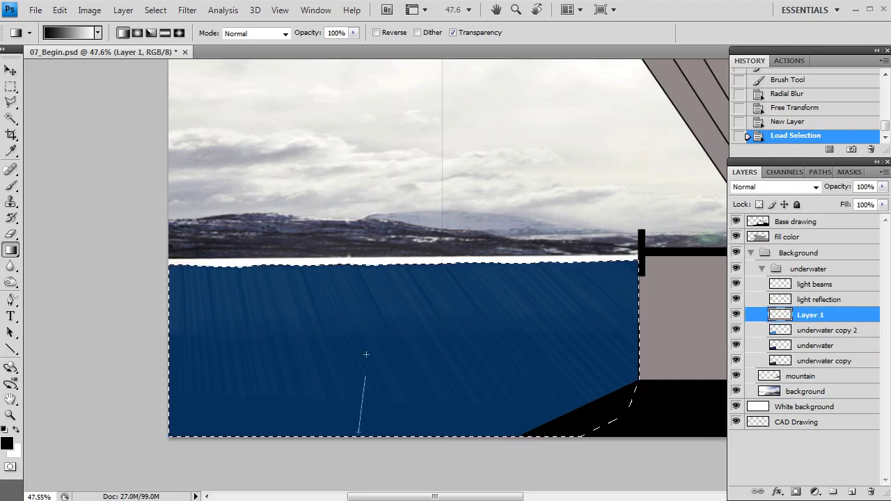
drag(360, 276, 360, 277)
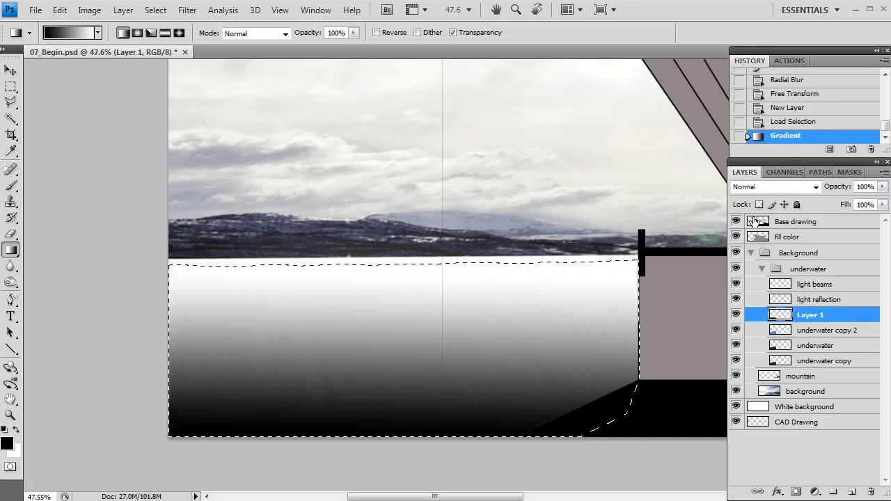
click(815, 188)
click(815, 187)
scroll(786, 192, down, 20)
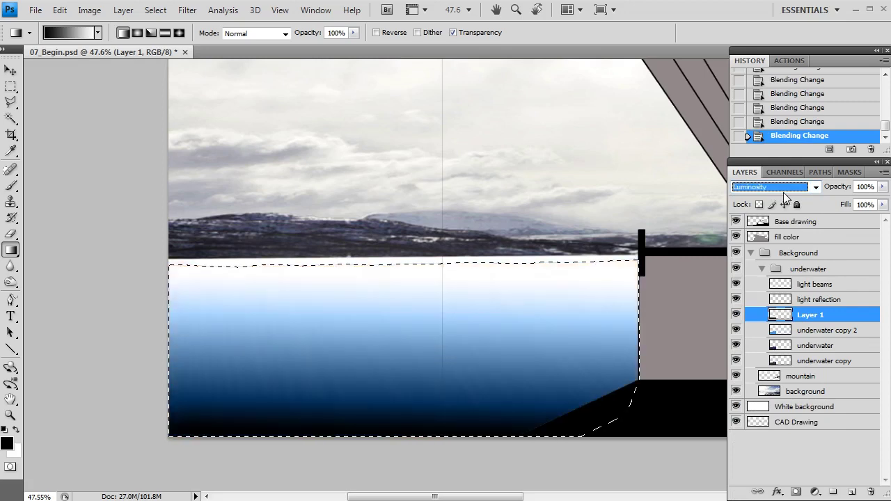
Step: Lower the gradient layer's opacity to 50% and clear the water selection
click(882, 186)
drag(869, 200, 847, 199)
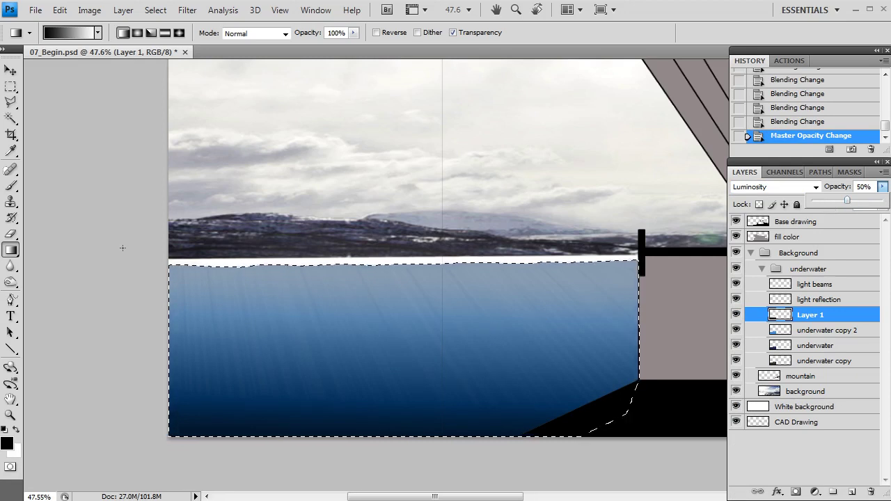
key(ctrl+d)
Step: Choose the soft 100 px brush and paint black along the water's bottom edge on Layer 1, undoing the last stroke along the slope
key(b)
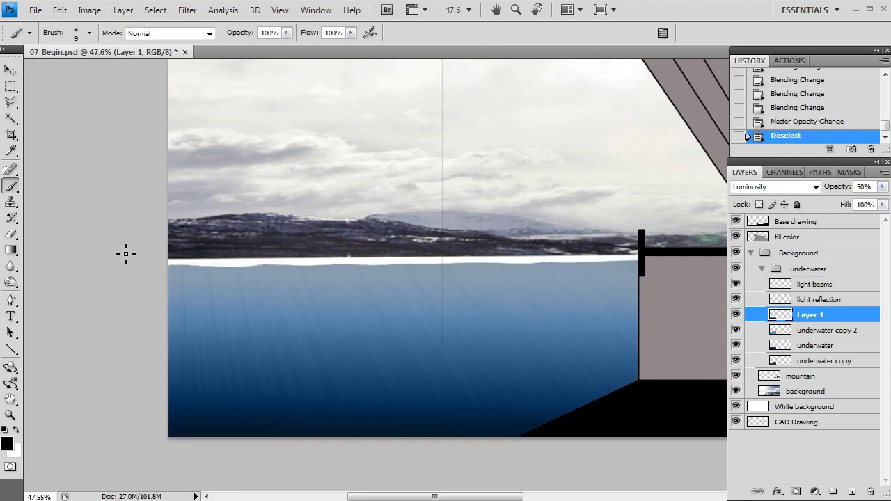
click(89, 35)
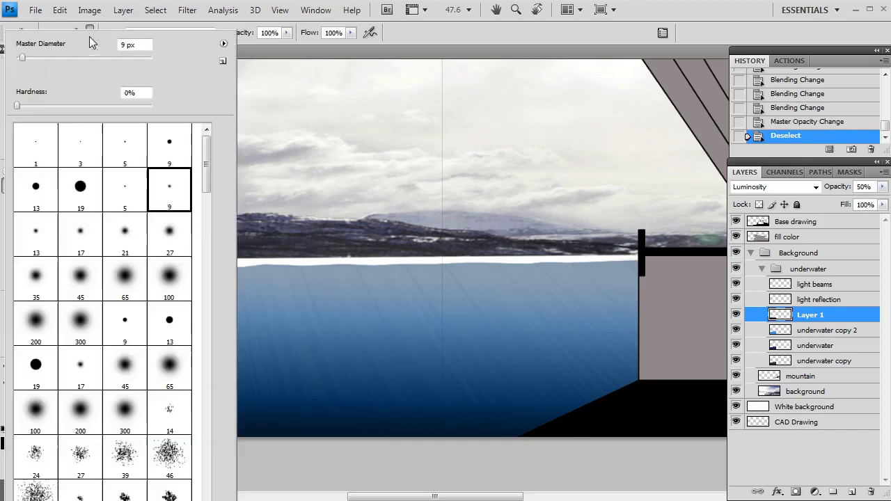
click(155, 285)
click(328, 449)
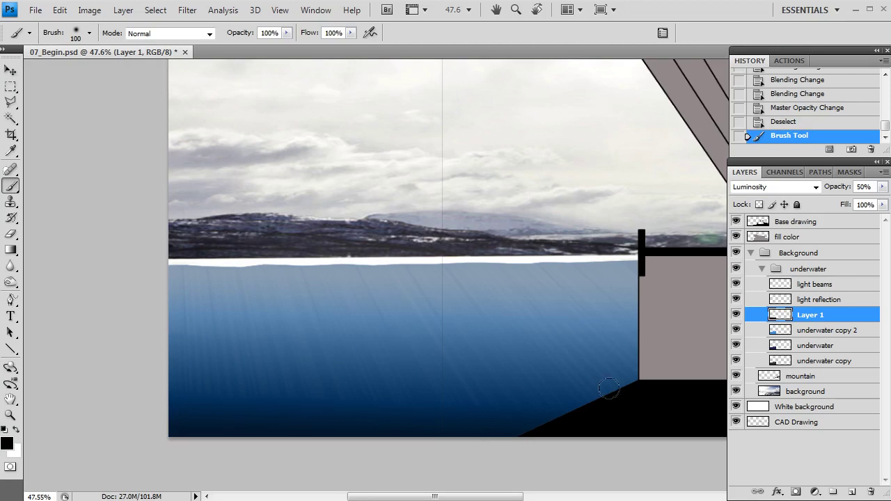
drag(610, 396, 560, 415)
key(ctrl+z)
Step: Reduce the brush opacity to 17% and softly darken the lower parts of the water on Layer 1 with black
click(286, 33)
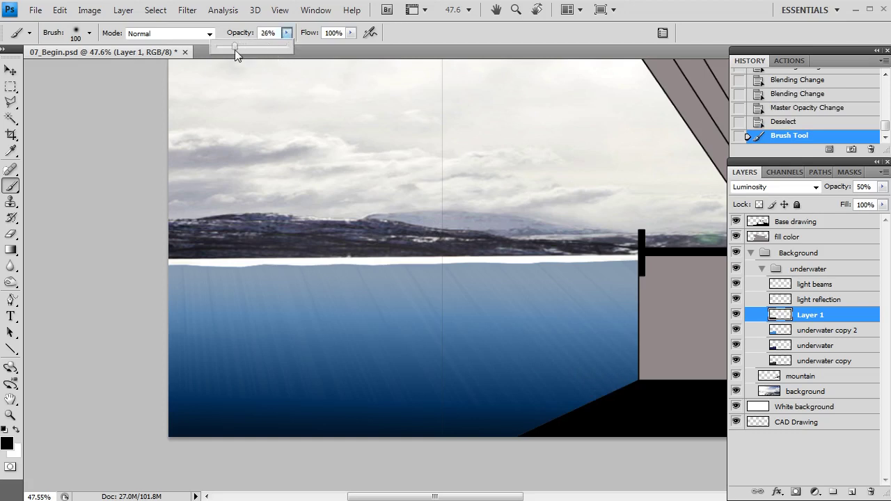
drag(234, 49, 228, 49)
click(616, 391)
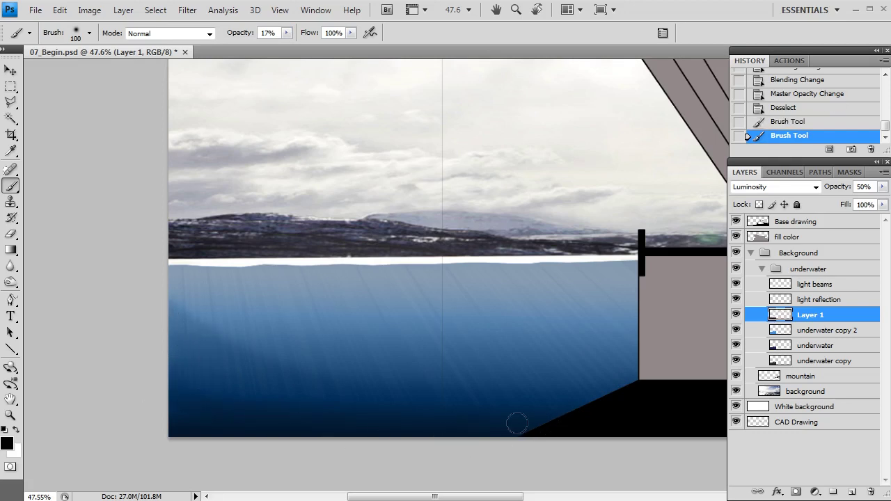
mouse_move(174, 404)
mouse_down()
mouse_move(274, 445)
mouse_move(185, 433)
mouse_up()
click(151, 411)
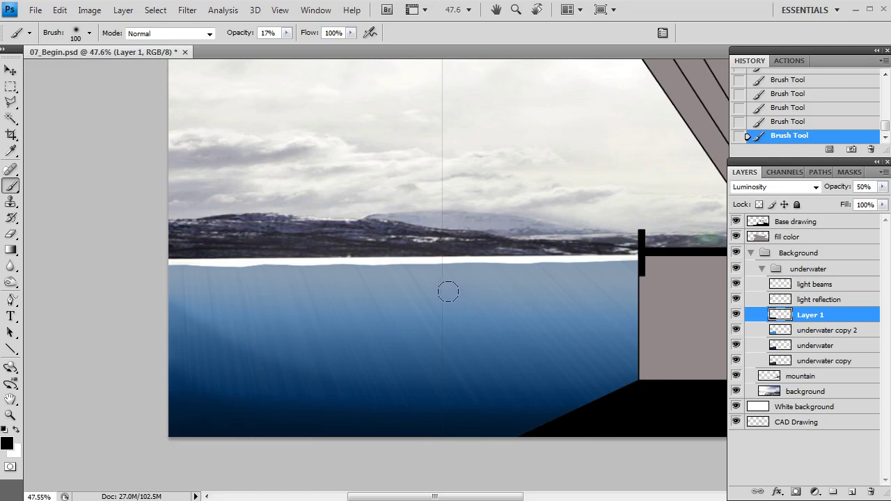
Step: Add a new layer above the light beams layer in the underwater group
key(v)
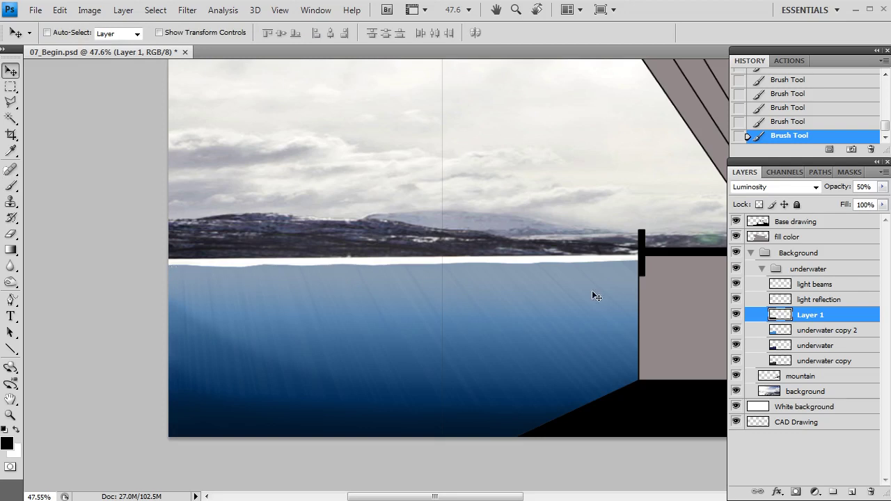
click(828, 285)
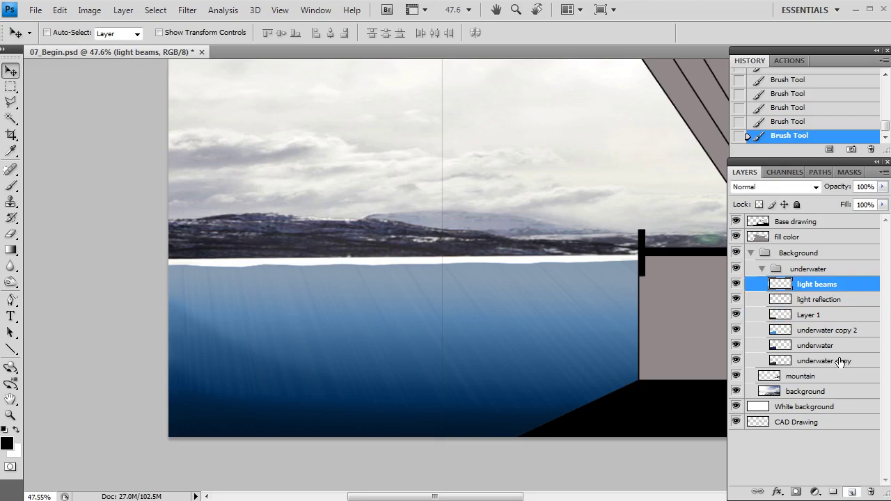
key(ctrl+shift+alt+n)
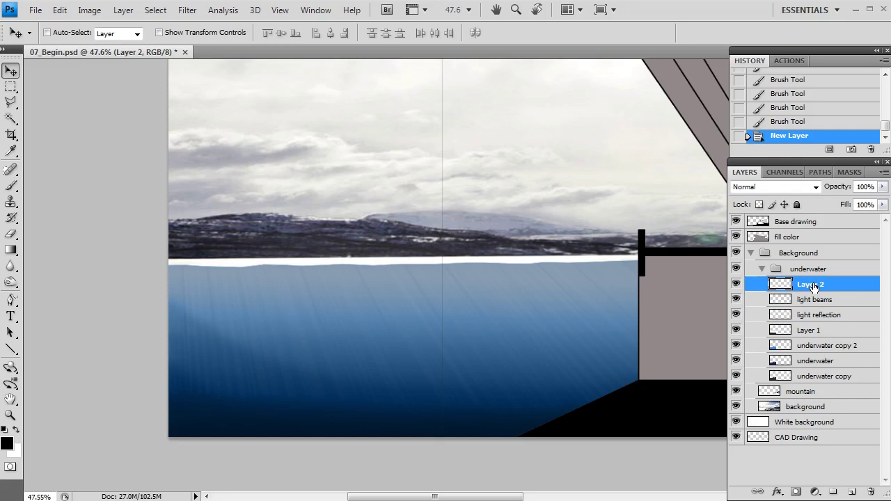
Step: Rename Layer 1 as gradient and Layer 2 as birght line
double_click(811, 331)
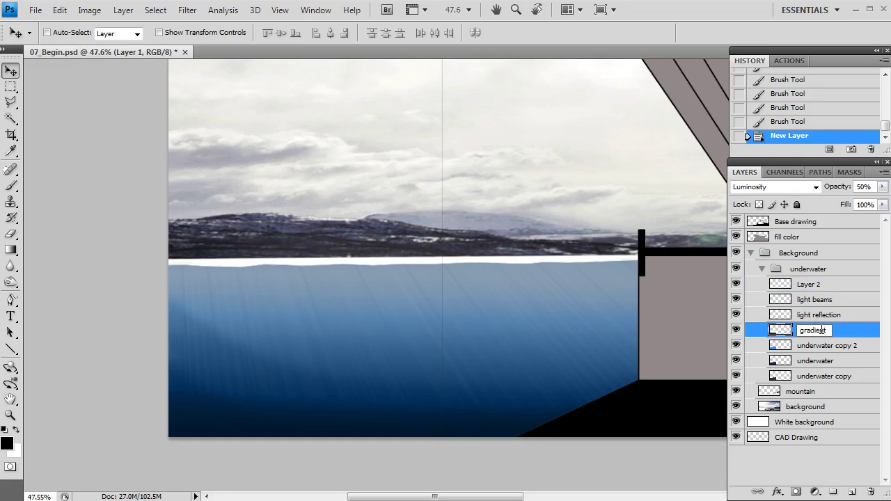
key(Return)
double_click(804, 284)
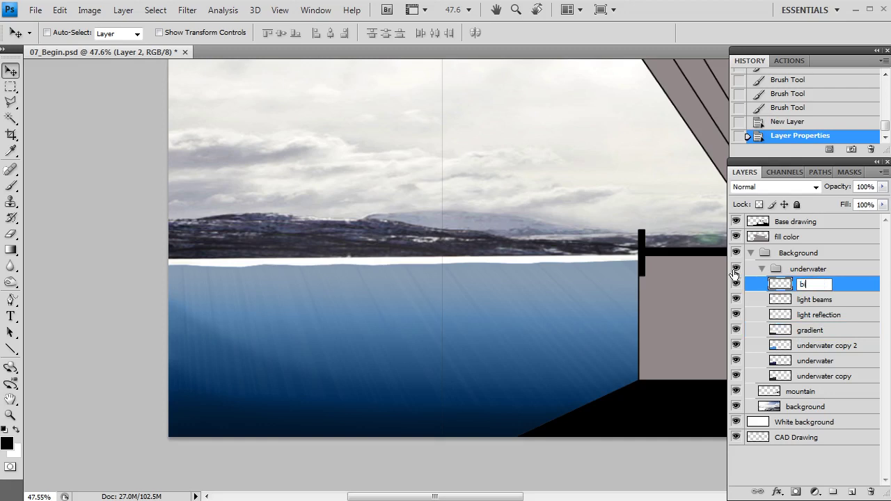
text(birght line)
click(847, 285)
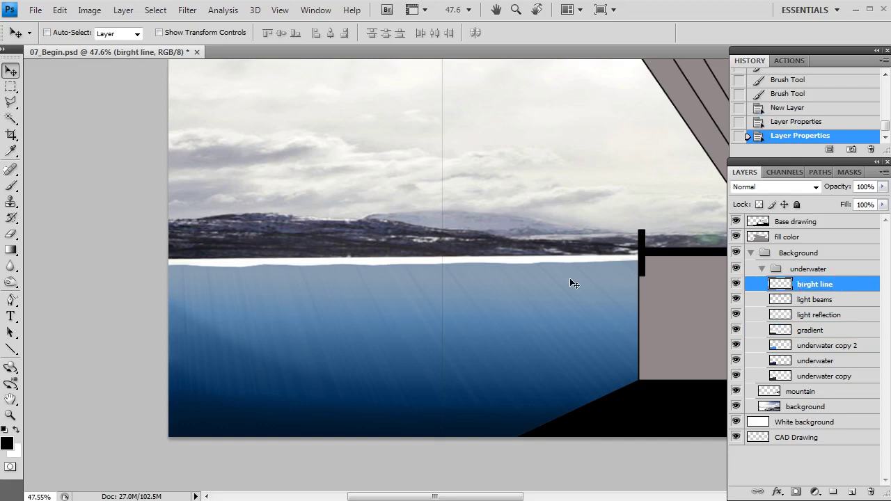
Step: Sample white from the strip above the water and set up a hard 3 px brush at 100% opacity
key(i)
click(569, 262)
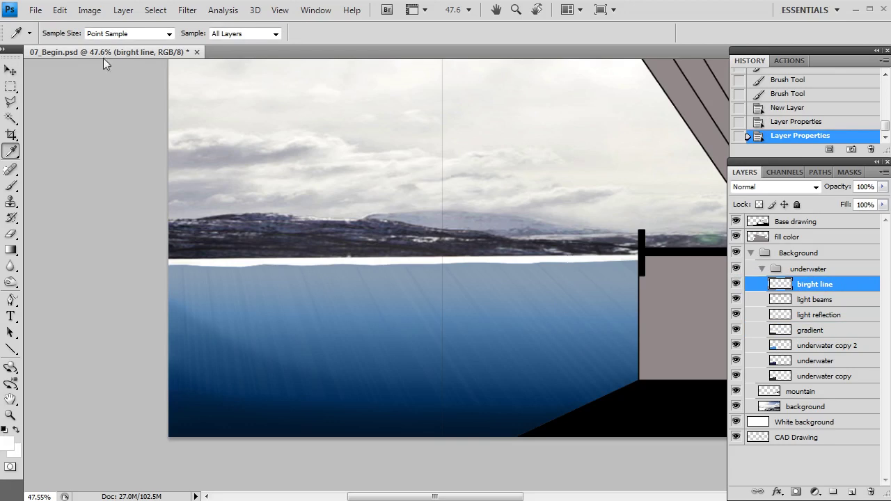
key(b)
click(89, 33)
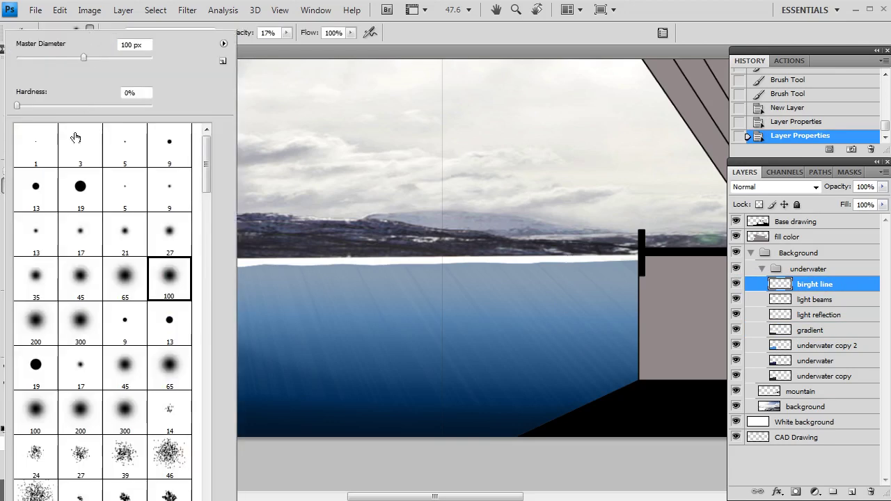
click(92, 160)
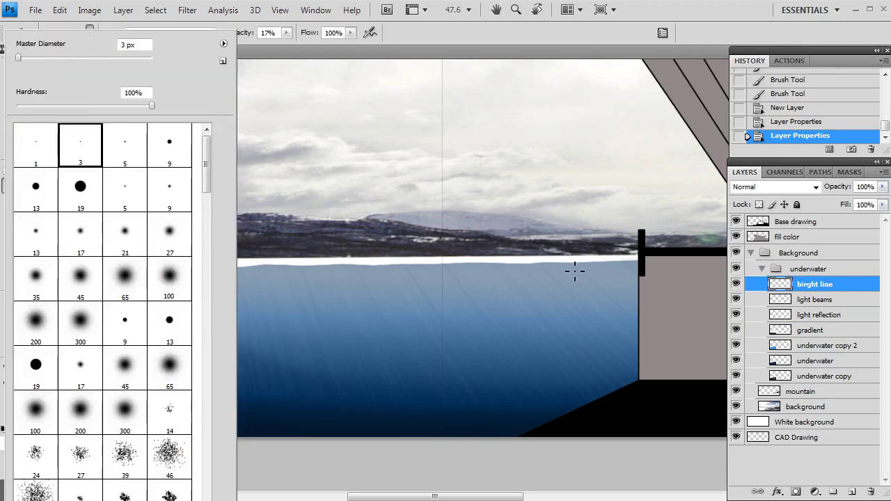
scroll(644, 282, up, 5)
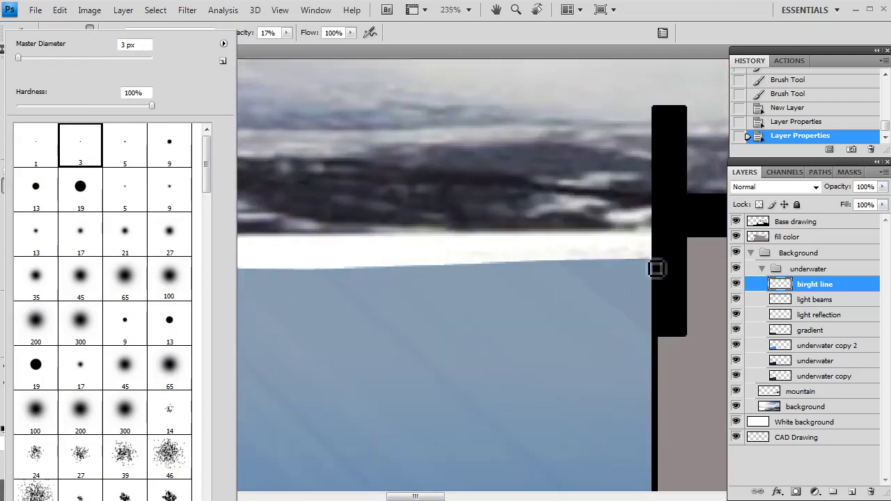
click(655, 274)
click(633, 271)
click(286, 33)
drag(331, 50, 355, 47)
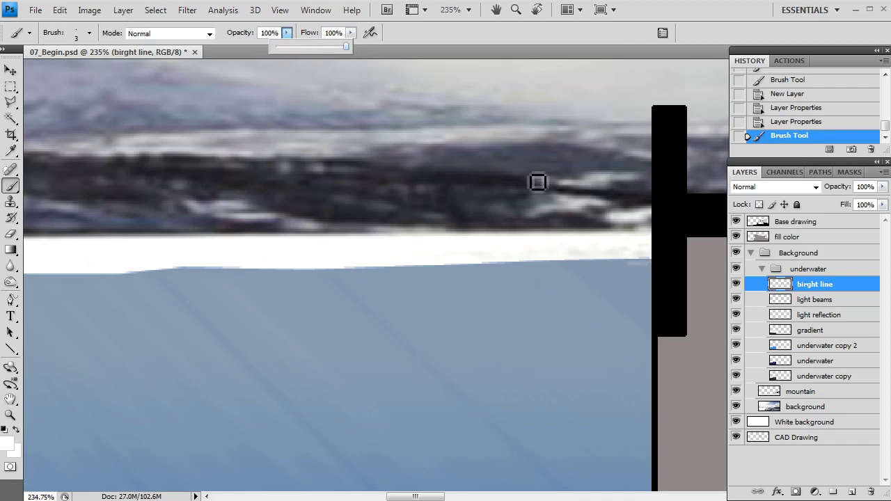
Step: Paint a thin wavy white line just below the waterline on the birght line layer, from the building wall to the image's far edge
click(641, 270)
mouse_move(631, 273)
mouse_down()
mouse_move(194, 279)
mouse_move(62, 291)
mouse_up()
mouse_move(129, 274)
mouse_down()
mouse_move(783, 275)
mouse_move(293, 281)
mouse_up()
mouse_move(338, 277)
mouse_down()
mouse_move(308, 279)
mouse_move(677, 276)
mouse_move(572, 286)
mouse_move(386, 285)
mouse_move(395, 280)
mouse_move(376, 287)
mouse_move(71, 286)
mouse_move(68, 280)
mouse_move(775, 262)
mouse_move(587, 276)
mouse_move(402, 267)
mouse_move(195, 281)
mouse_move(659, 263)
mouse_move(388, 265)
mouse_up()
scroll(567, 300, down, 2)
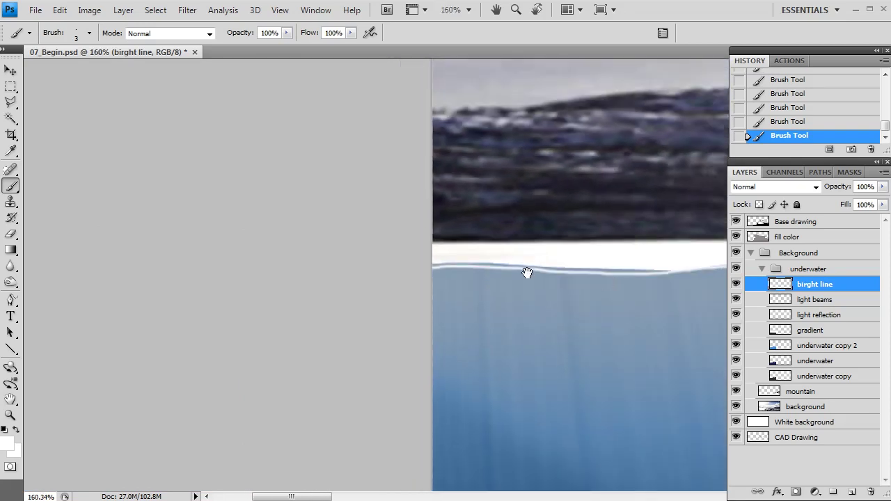
drag(527, 272, 284, 243)
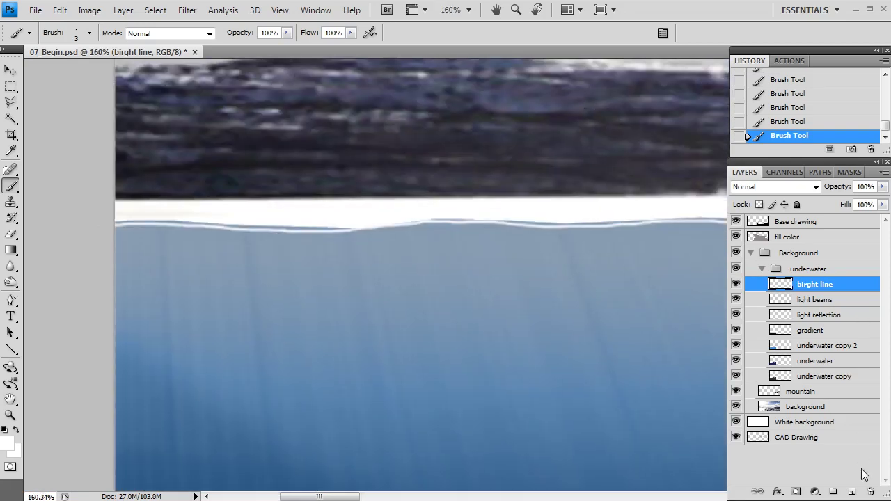
Step: Add a new layer directly below birght line and name it dark line
key(ctrl+shift+alt+n)
drag(822, 285, 808, 301)
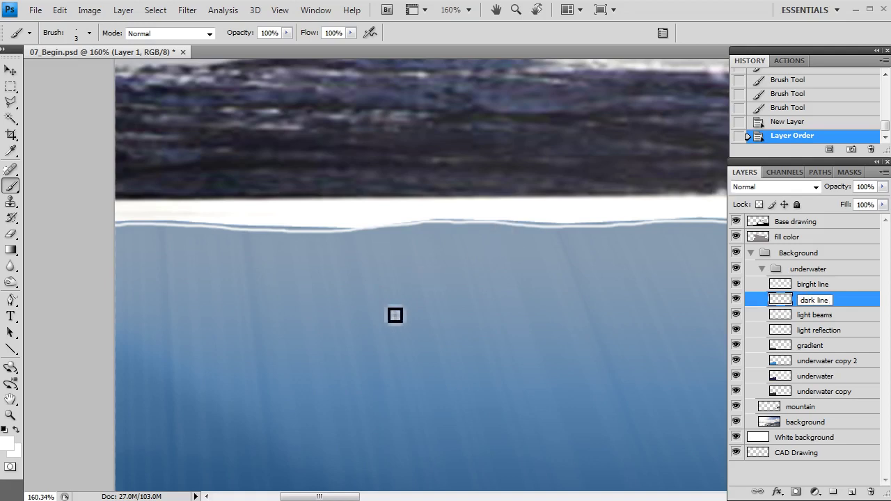
key(Return)
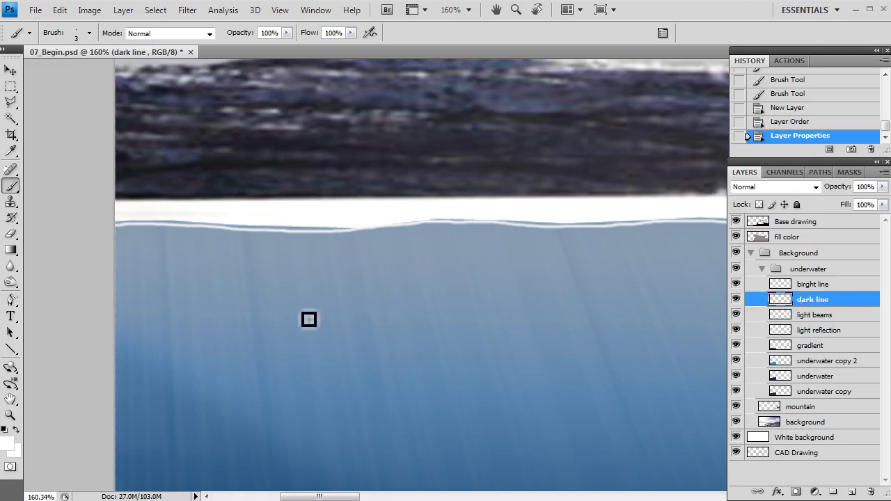
Step: Sample the very dark navy from the bottom of the water as the painting color for the dark line layer
scroll(308, 318, down, 2)
drag(316, 352, 336, 129)
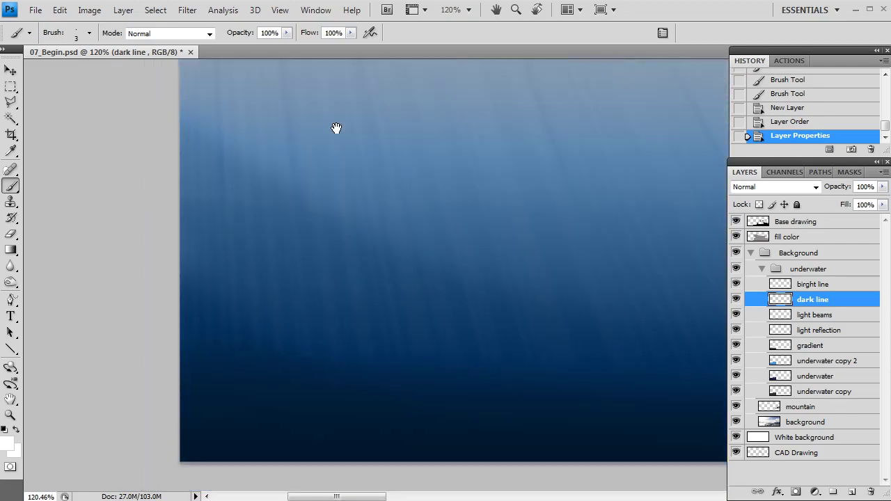
key(i)
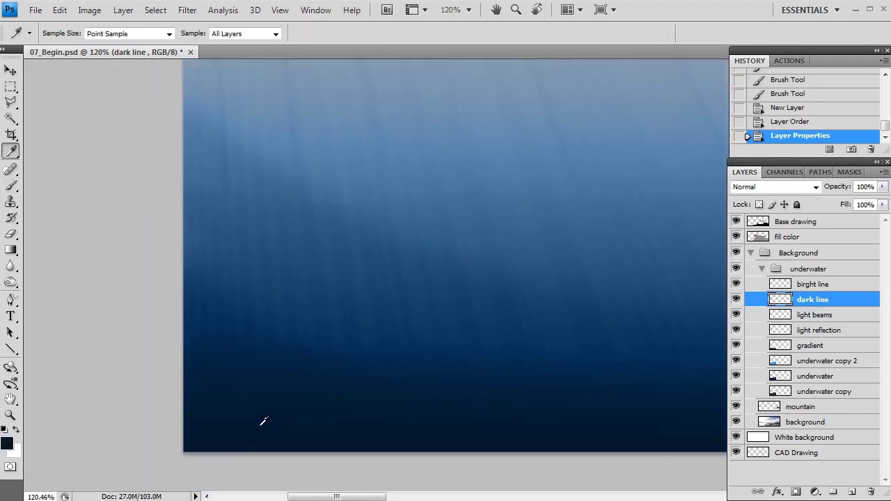
scroll(264, 420, up, 2)
scroll(622, 161, down, 2)
drag(623, 161, 408, 193)
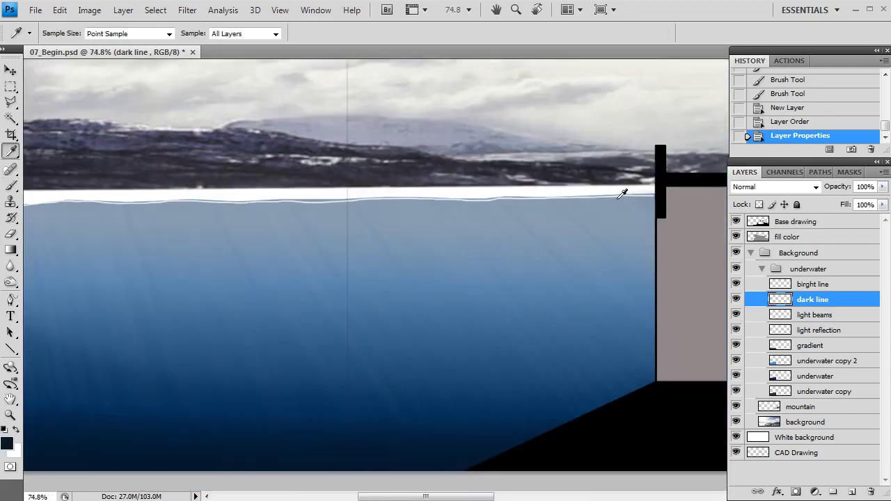
scroll(622, 194, up, 6)
Step: Paint a thin dark line with the 3 px brush just beneath the white line, from the building wall to the image's far edge
key(b)
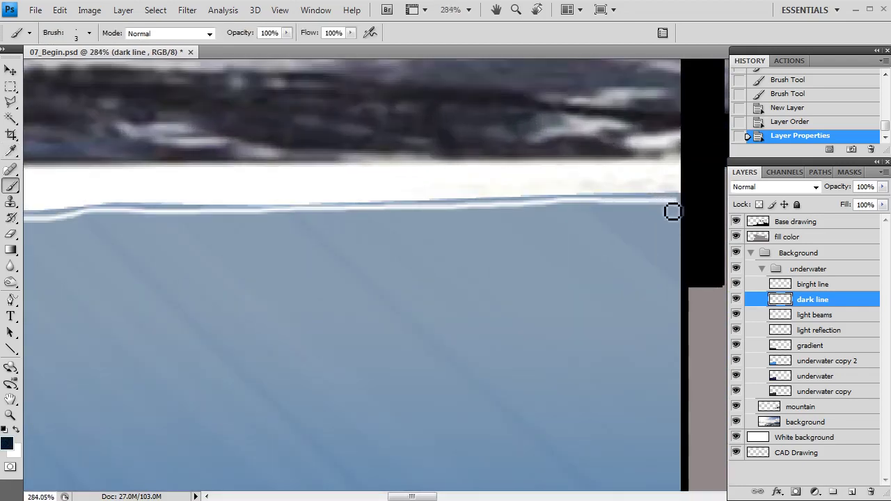
mouse_move(681, 210)
mouse_down()
mouse_move(497, 216)
mouse_move(488, 208)
mouse_up()
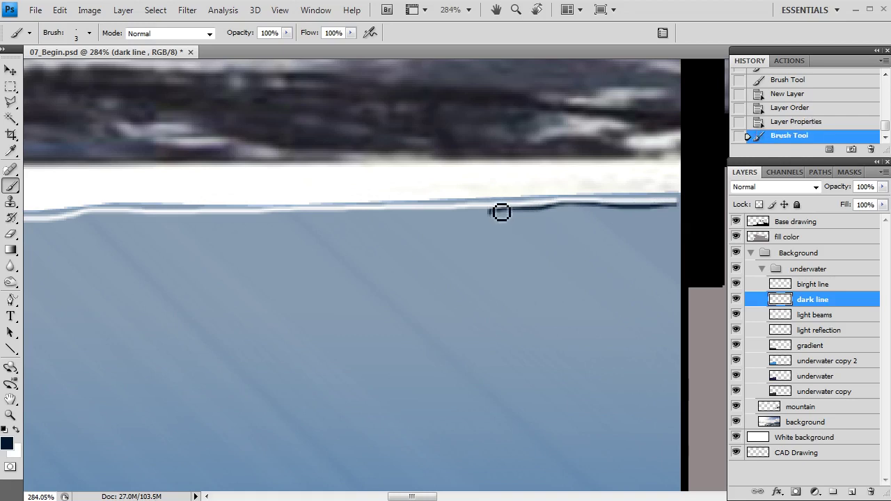
key(ctrl+z)
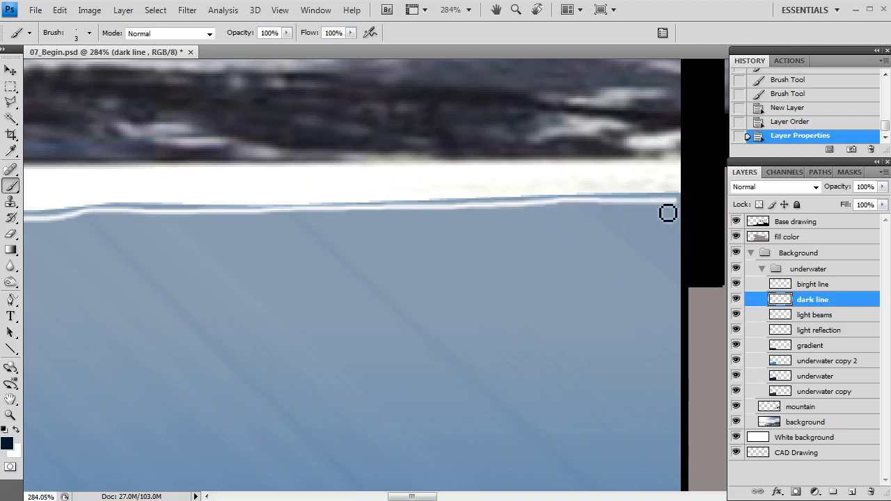
mouse_move(681, 212)
mouse_down()
mouse_move(415, 219)
mouse_move(657, 199)
mouse_move(263, 219)
mouse_move(209, 212)
mouse_move(524, 208)
mouse_move(602, 179)
mouse_move(557, 174)
mouse_move(280, 169)
mouse_move(28, 185)
mouse_up()
mouse_move(90, 182)
mouse_down()
mouse_move(684, 194)
mouse_move(322, 199)
mouse_move(201, 191)
mouse_move(88, 200)
mouse_move(410, 185)
mouse_move(666, 197)
mouse_move(603, 205)
mouse_move(309, 199)
mouse_move(153, 215)
mouse_move(495, 221)
mouse_move(562, 232)
mouse_move(175, 219)
mouse_move(186, 224)
mouse_up()
scroll(186, 225, down, 6)
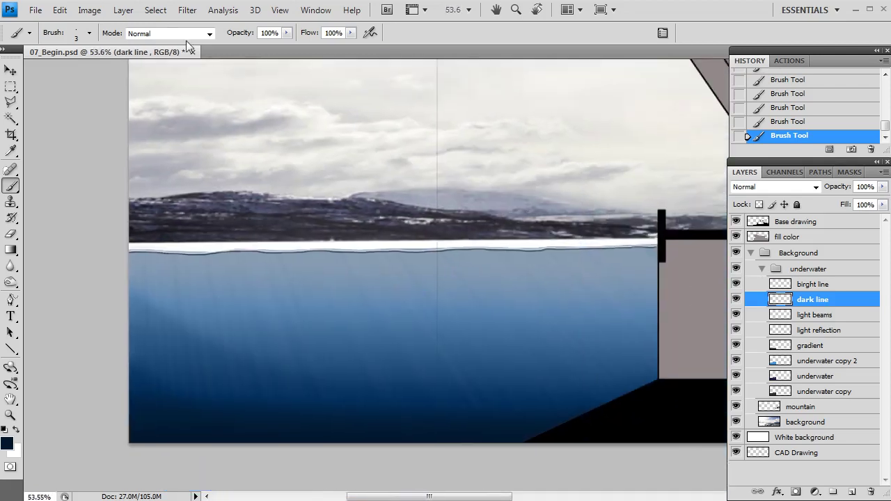
Step: Apply a Gaussian Blur with a 2.7-pixel radius to the dark line layer
click(188, 14)
mouse_move(212, 126)
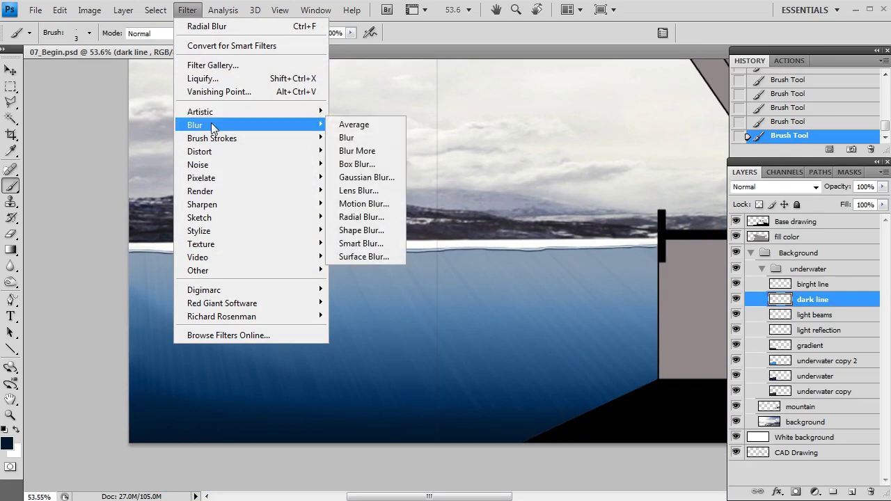
click(378, 175)
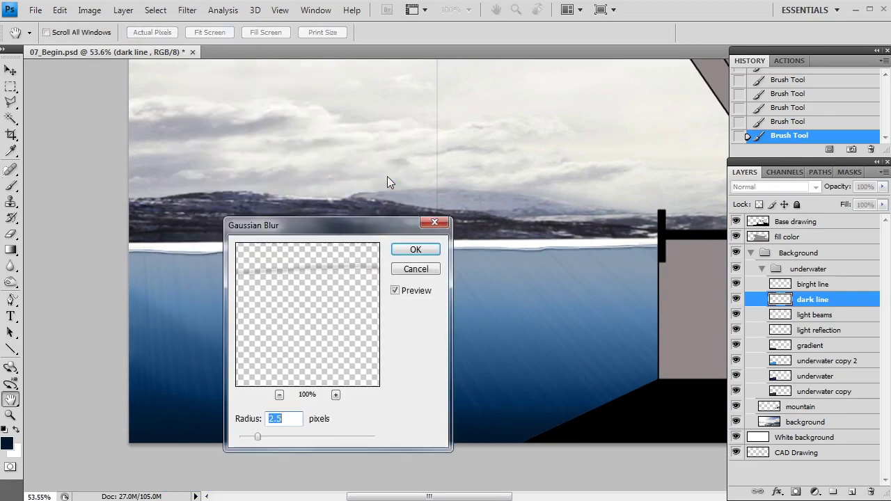
drag(354, 223, 547, 244)
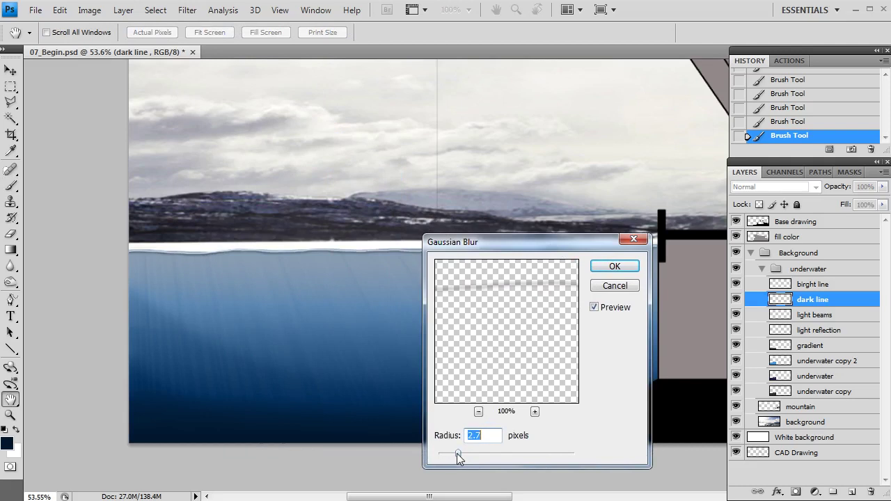
click(616, 266)
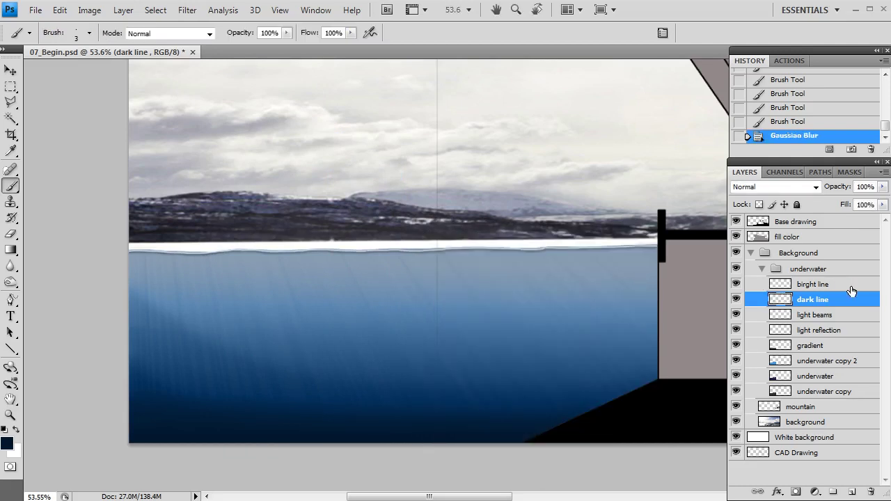
Step: Apply a weaker Gaussian Blur, with a radius below 1 pixel, to the birght line layer
click(794, 281)
click(187, 9)
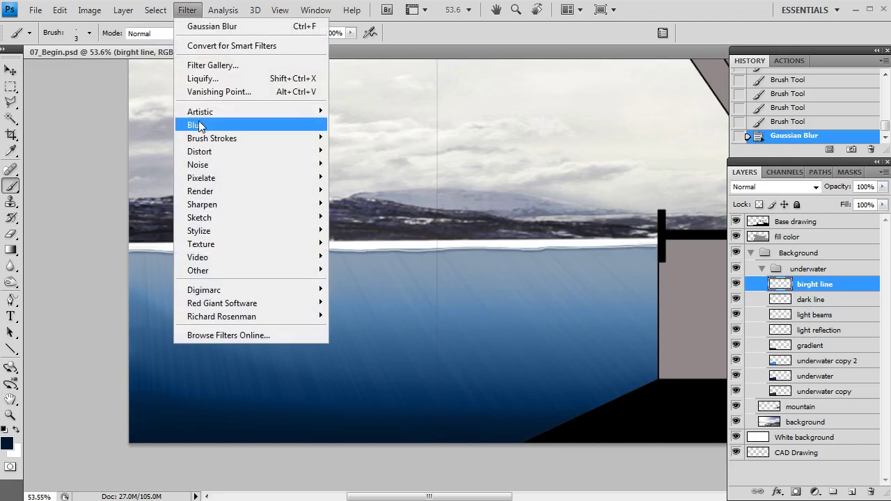
mouse_move(203, 125)
click(390, 176)
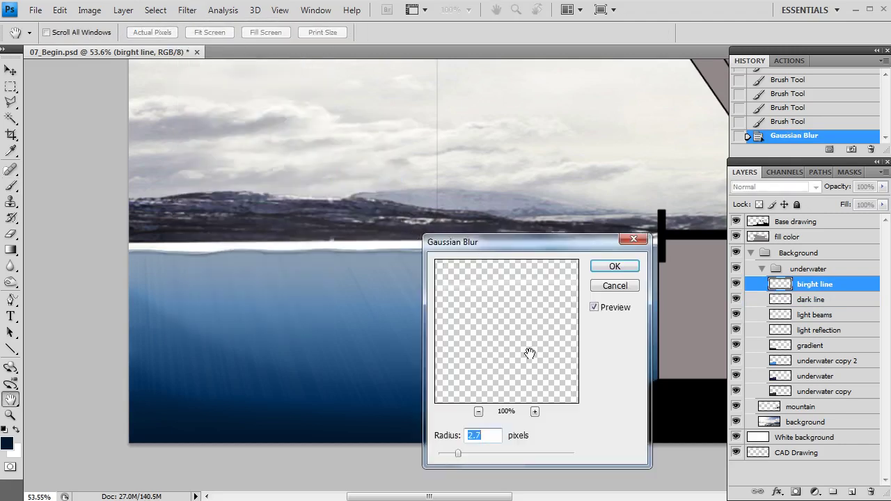
drag(452, 454, 443, 454)
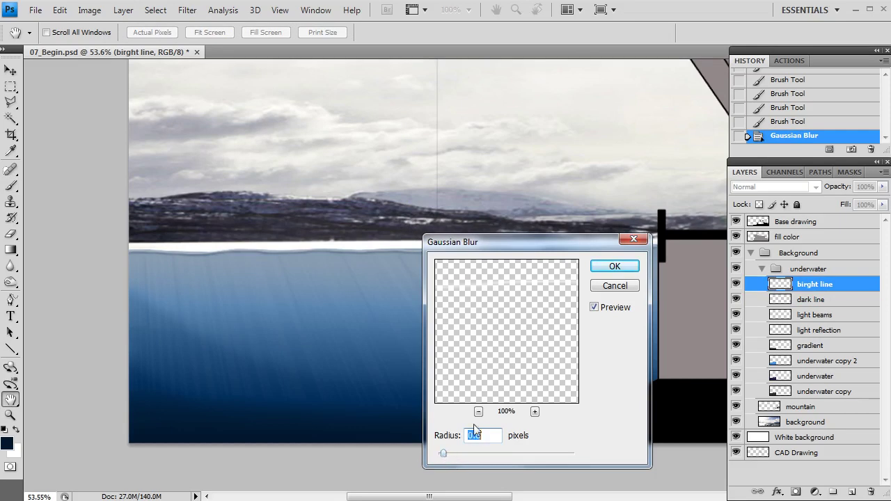
click(614, 267)
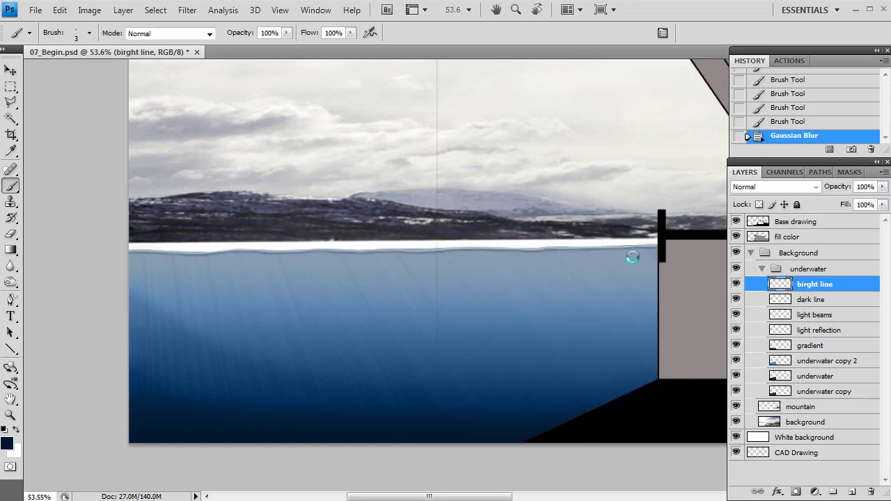
Step: Set the birght line layer's opacity to 79% and the dark line layer's opacity to 21%
click(881, 188)
drag(869, 204, 868, 203)
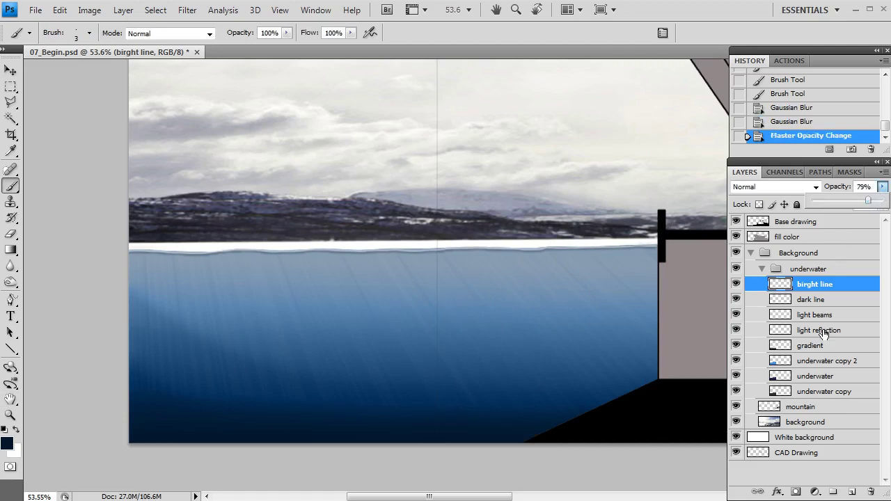
click(827, 301)
drag(883, 192, 862, 201)
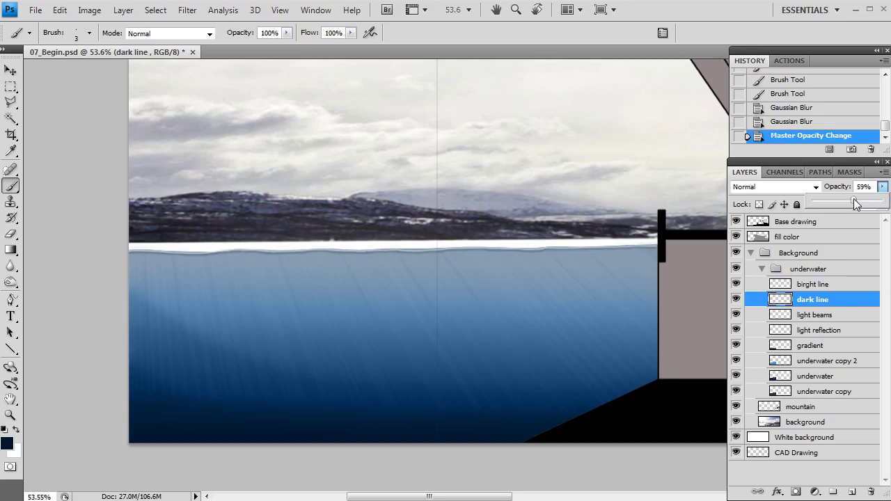
drag(843, 198, 827, 199)
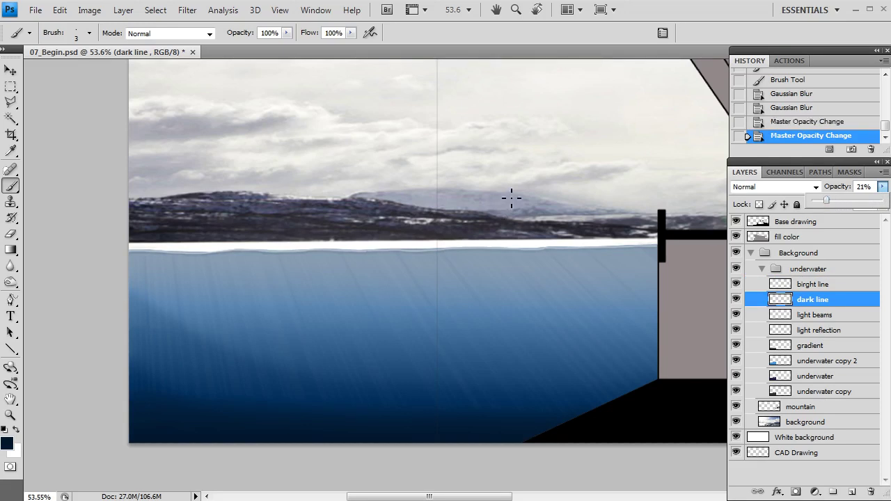
Step: Copy the entire Concrete.jpg texture image and close its file
key(v)
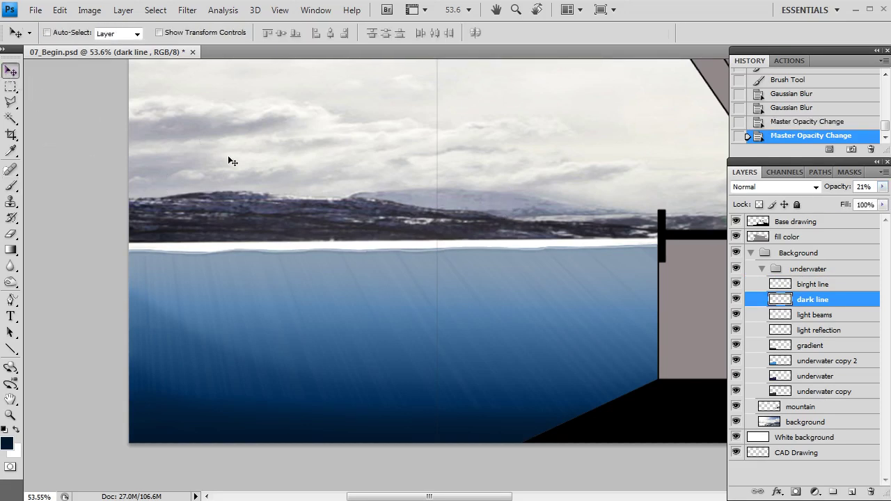
scroll(110, 294, down, 5)
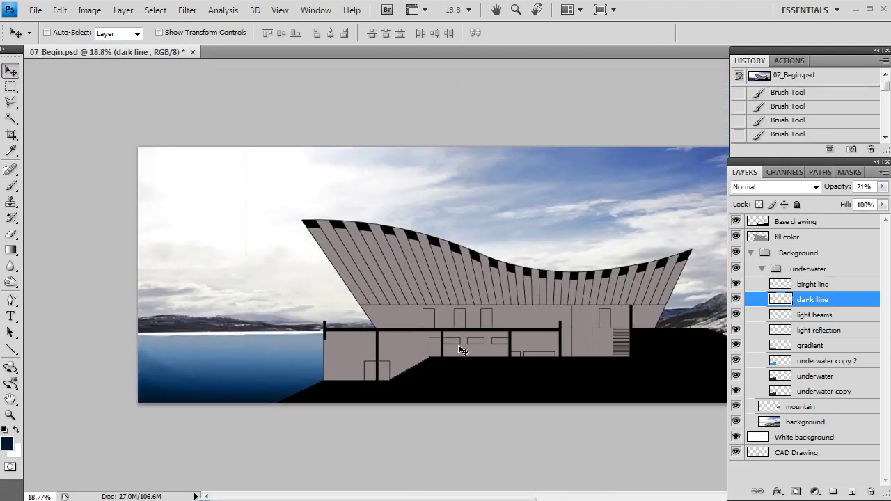
drag(385, 286, 379, 106)
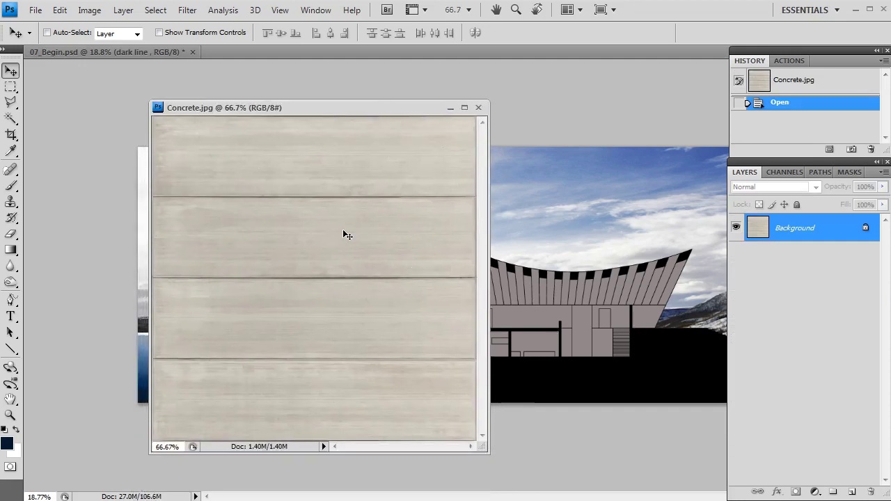
key(ctrl+a)
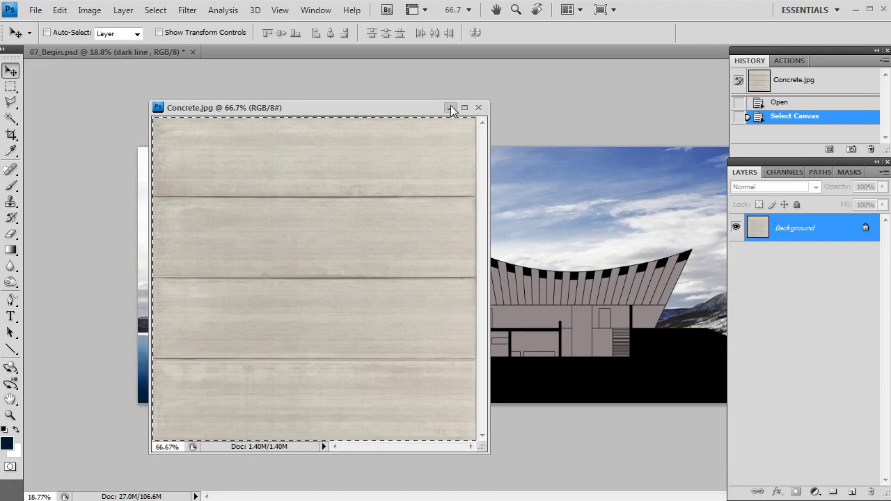
click(479, 108)
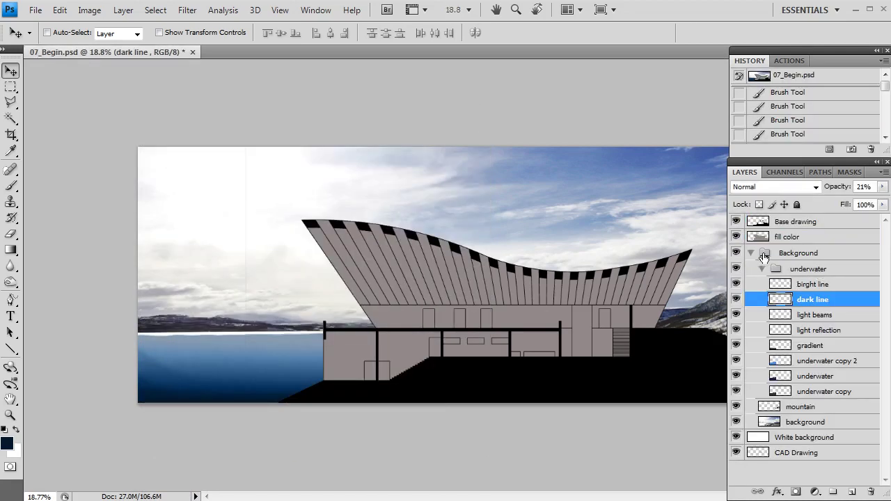
Step: Add a new layer directly above fill color and name it concrete
click(791, 237)
click(854, 492)
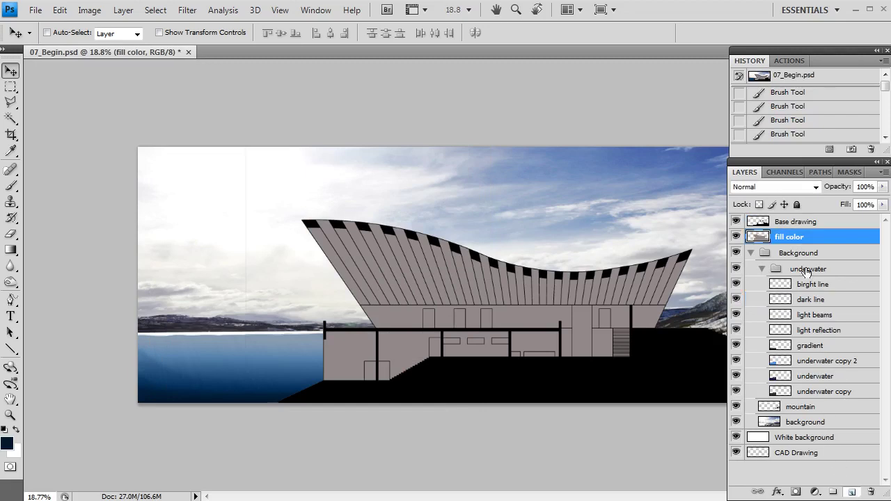
double_click(791, 237)
text(conc)
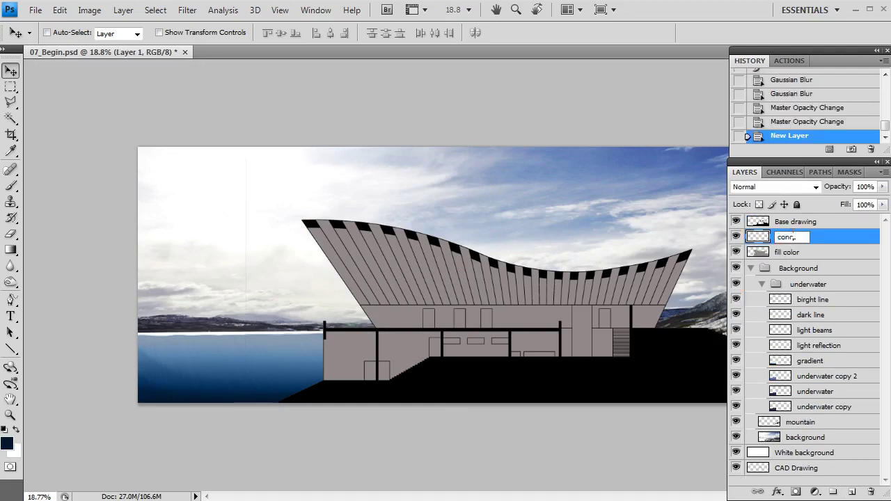
text(rete)
key(Return)
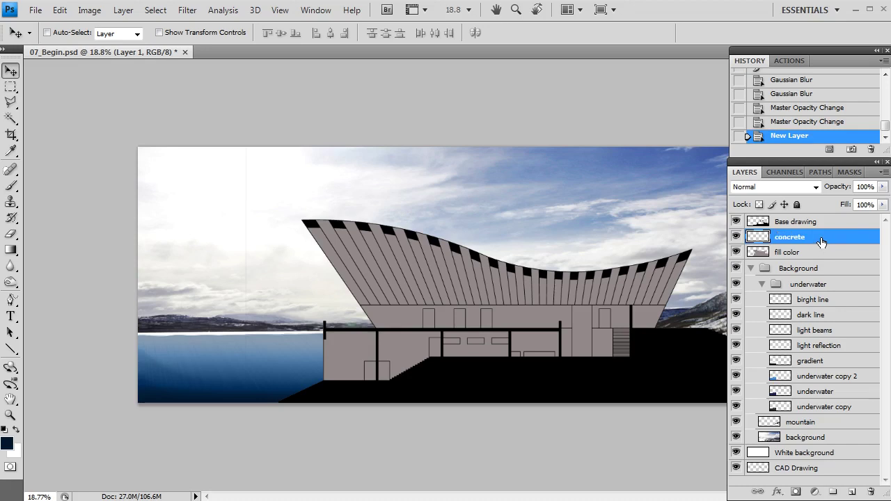
Step: Paste the concrete texture into the empty area beside the building and hide all layers from fill color down to background
key(ctrl+v)
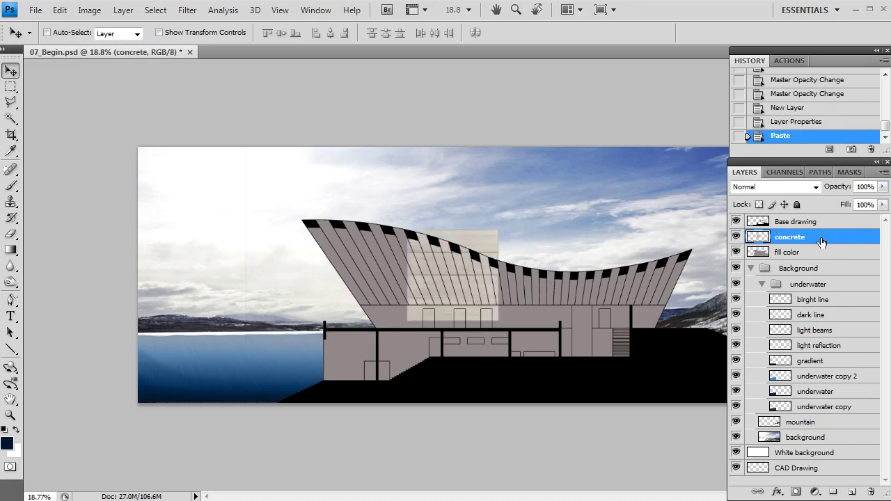
drag(491, 247, 277, 268)
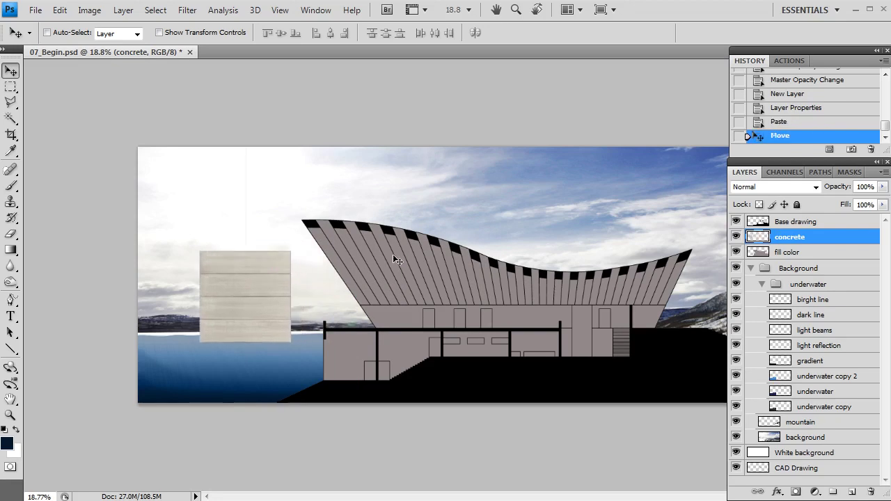
drag(736, 256, 738, 437)
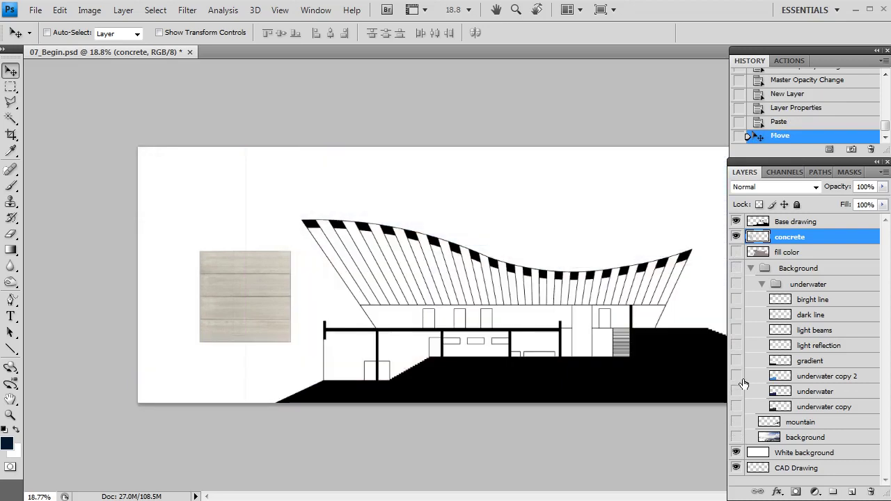
drag(259, 290, 236, 260)
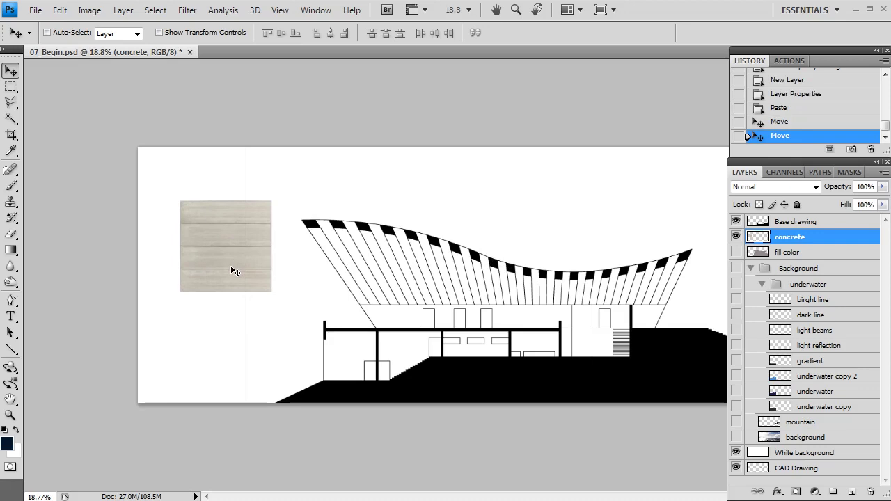
Step: Scale the pasted concrete texture proportionally to about half its size
key(ctrl+plus)
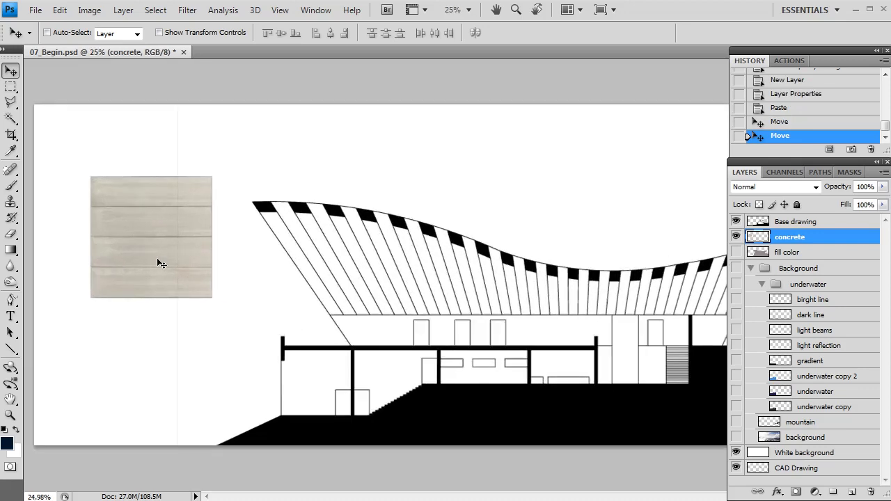
key(ctrl+t)
drag(206, 183, 150, 238)
key(Return)
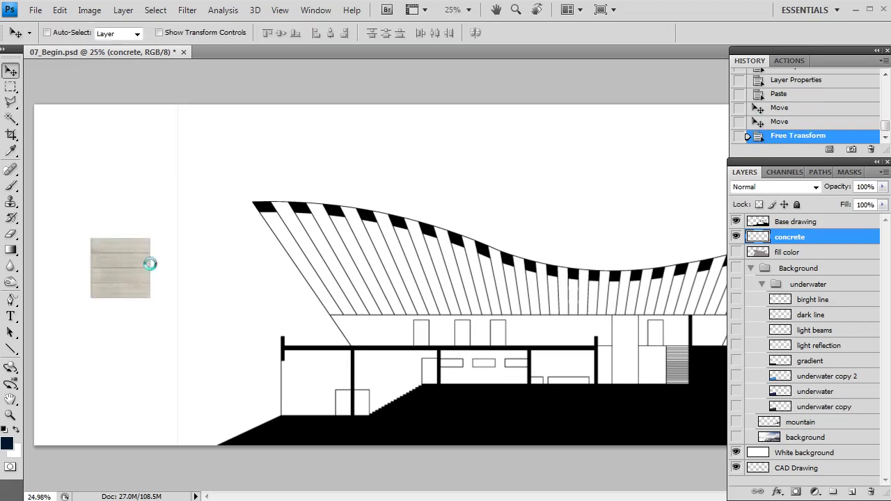
Step: Trim the thin outer edge strips off the concrete texture by clearing everything outside a rectangular selection, and deselect
scroll(109, 286, up, 3)
scroll(103, 272, up, 2)
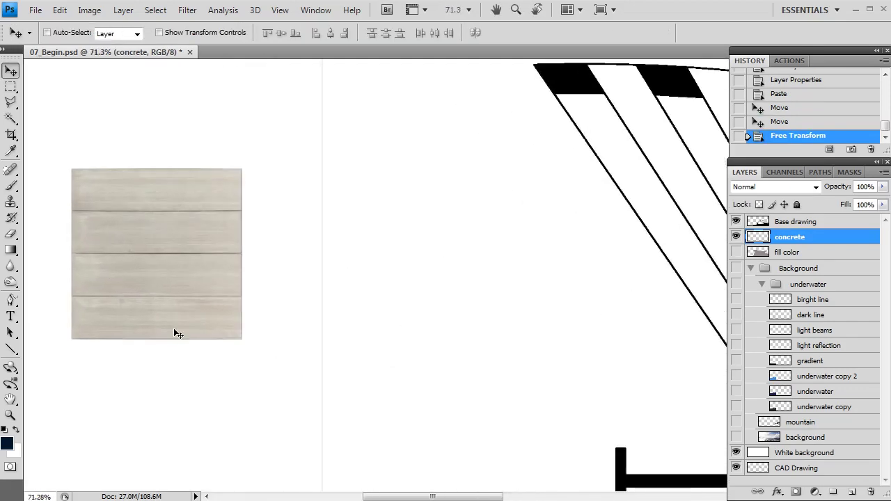
key(m)
drag(240, 171, 140, 281)
drag(72, 330, 71, 338)
click(156, 11)
click(165, 68)
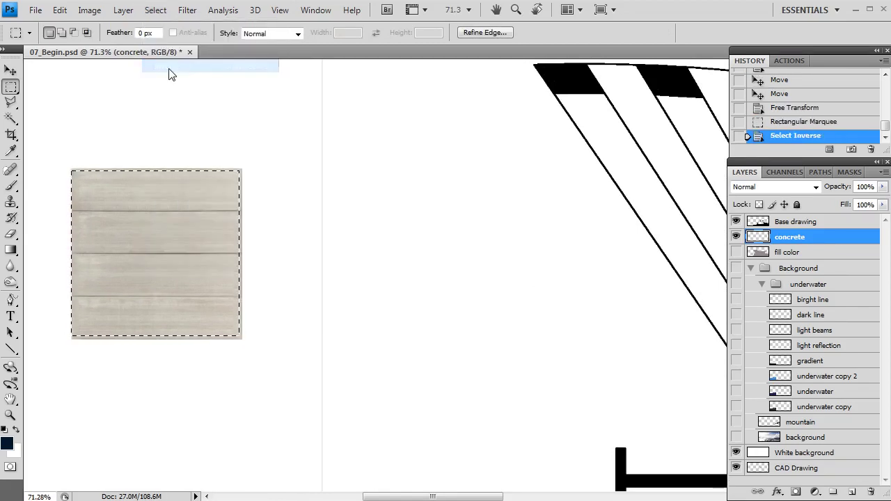
key(Delete)
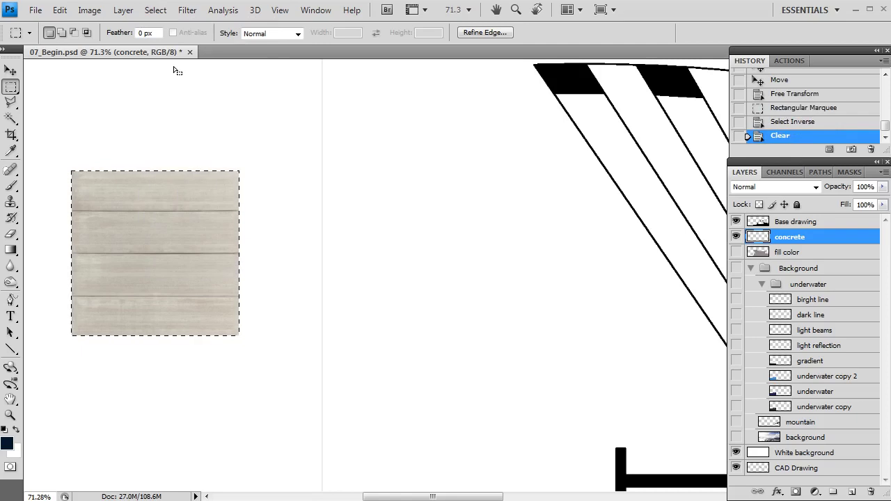
key(ctrl+d)
Step: Move the concrete texture onto the upper-floor wall beside the first door, with its lower edge on the floor slab
scroll(187, 223, down, 5)
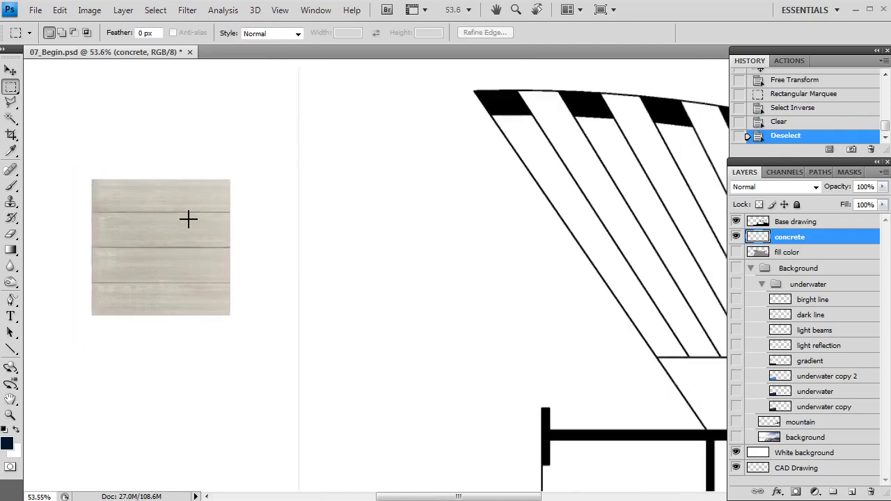
key(v)
drag(194, 242, 542, 307)
scroll(543, 307, up, 3)
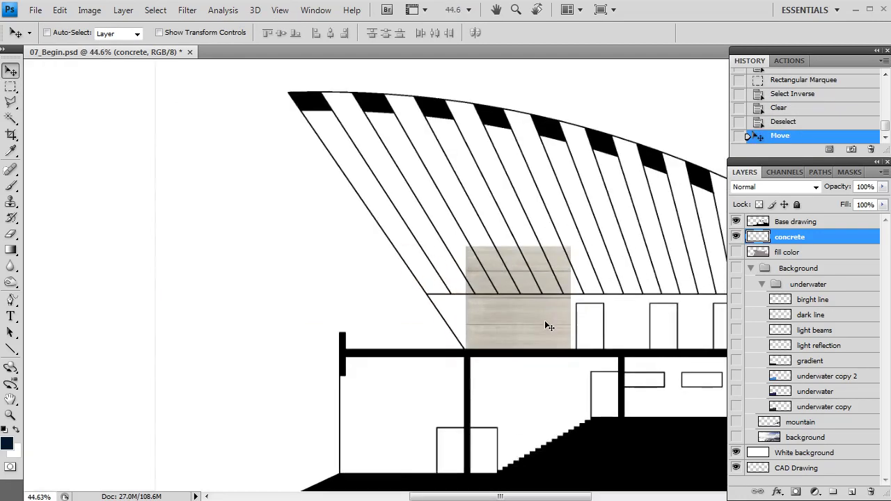
Step: Scale the concrete texture proportionally to 43.4% to match the first door's height, placing it flush against the door frame and floor slab
key(ctrl+t)
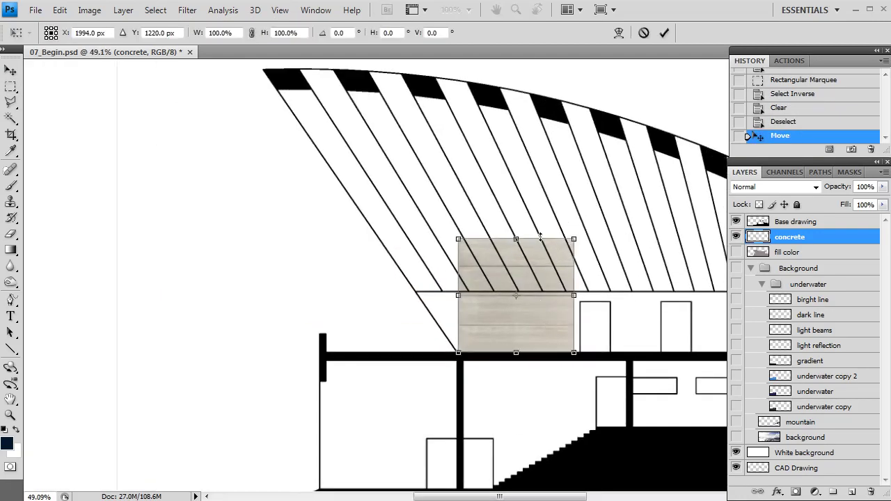
drag(572, 232, 566, 320)
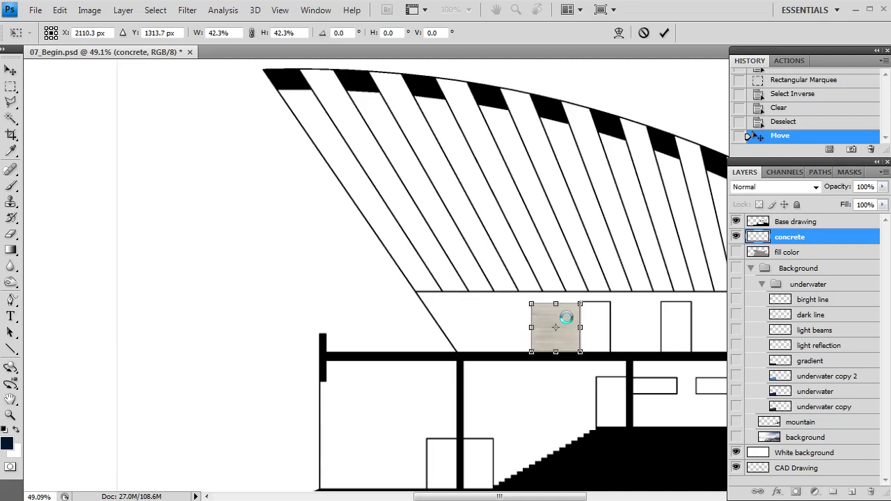
scroll(571, 316, up, 5)
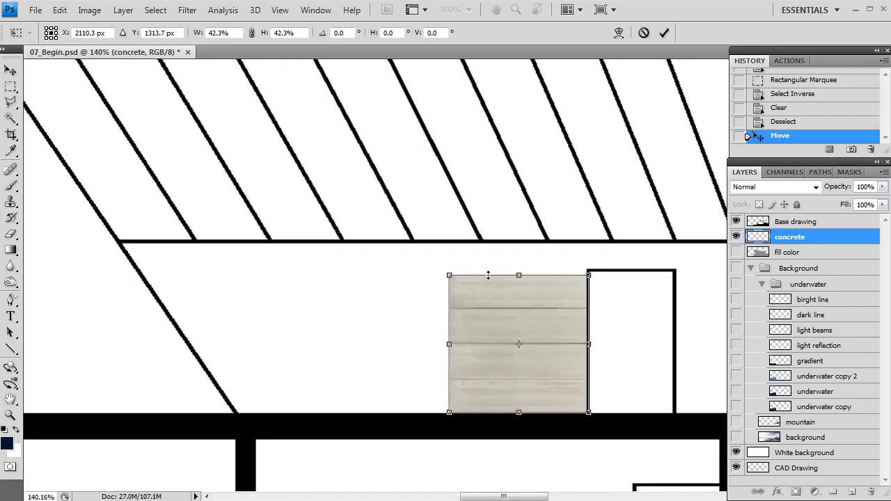
drag(443, 271, 445, 272)
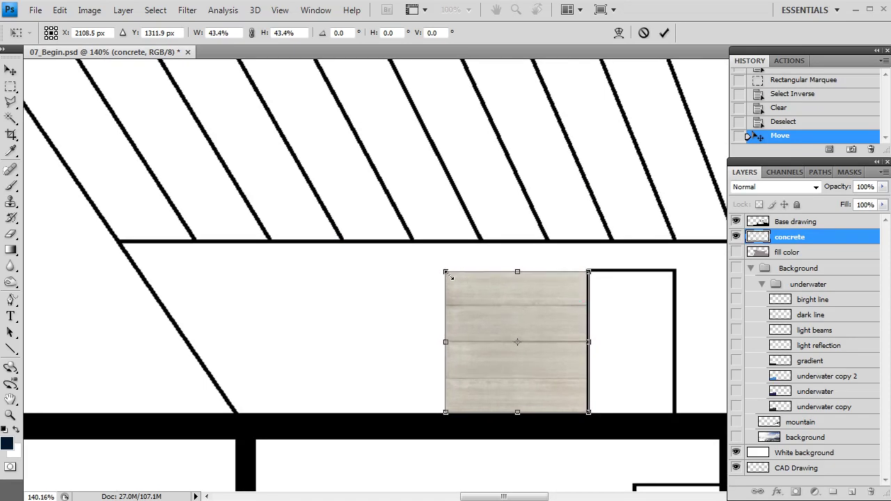
key(Return)
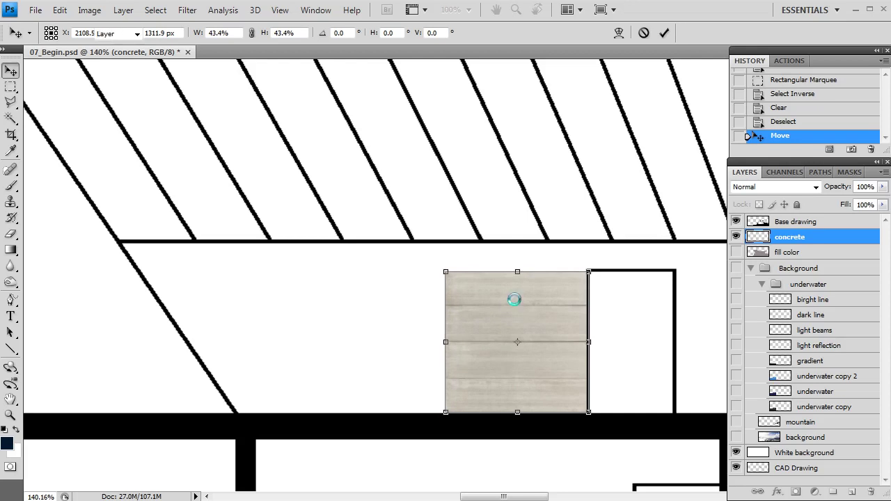
Step: Duplicate the concrete texture twice, aligning one copy edge to edge below the original and the other above it
drag(529, 329, 508, 477)
key(Right)
drag(513, 424, 497, 290)
scroll(524, 240, down, 2)
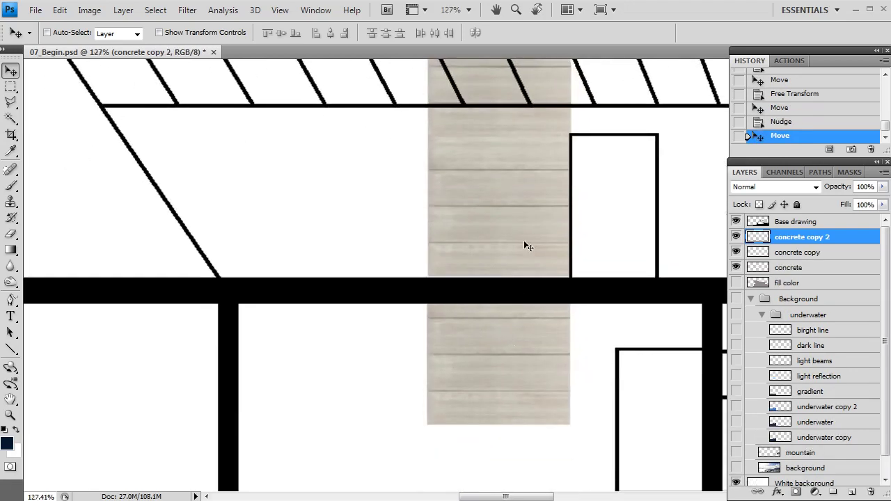
drag(529, 187, 529, 184)
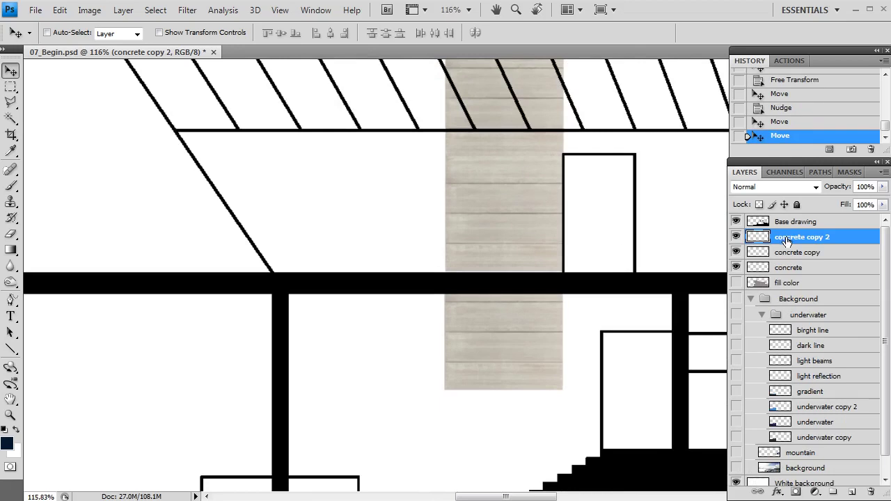
Step: Merge the three concrete texture layers into one layer and rename it concrete
shift+click(821, 270)
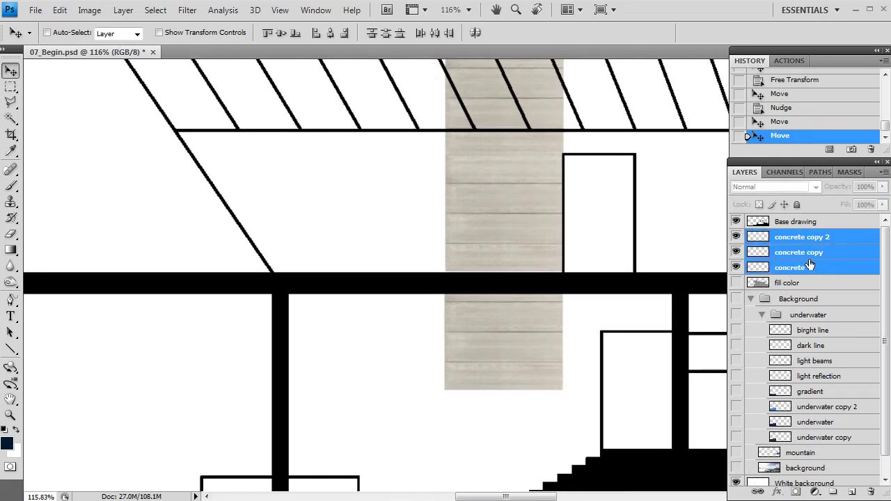
key(ctrl+e)
double_click(806, 237)
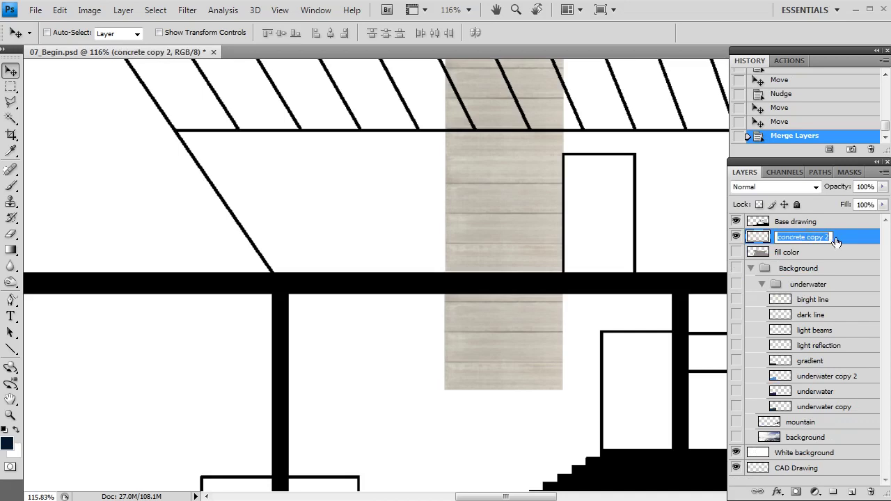
text(concrete co)
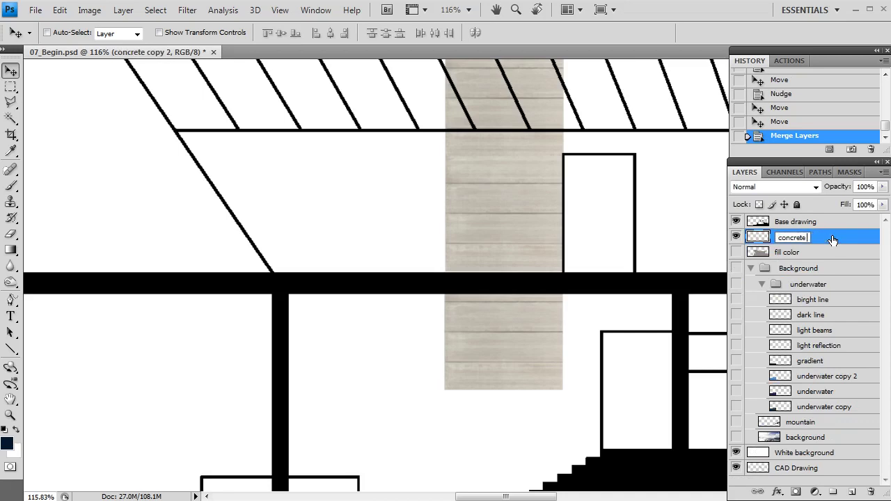
key(Return)
scroll(496, 204, down, 3)
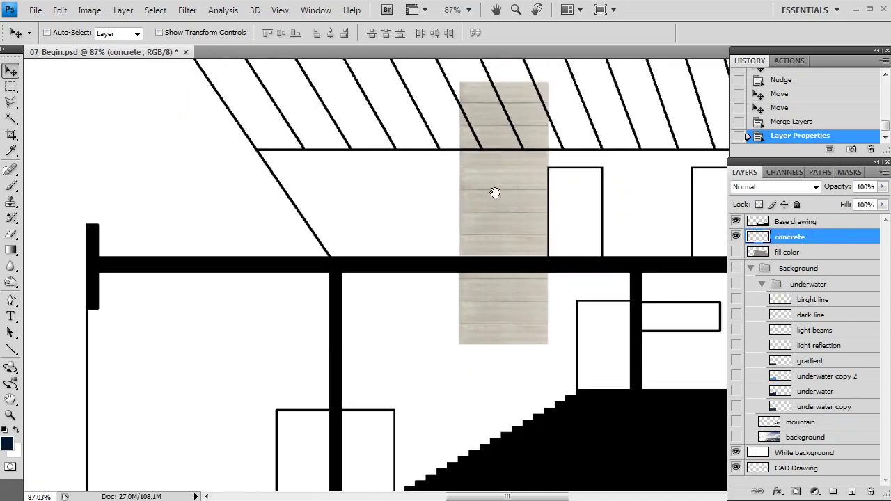
scroll(404, 211, up, 2)
drag(406, 215, 233, 217)
key(Delete)
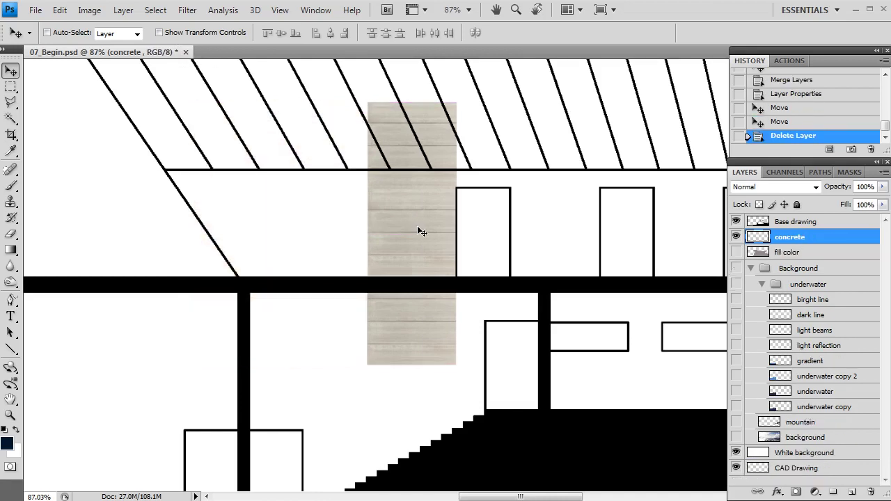
Step: Stretch the concrete texture horizontally to 1826.2% width so it spans the whole building from its outer wall to beyond the far end
key(ctrl+t)
scroll(416, 231, down, 5)
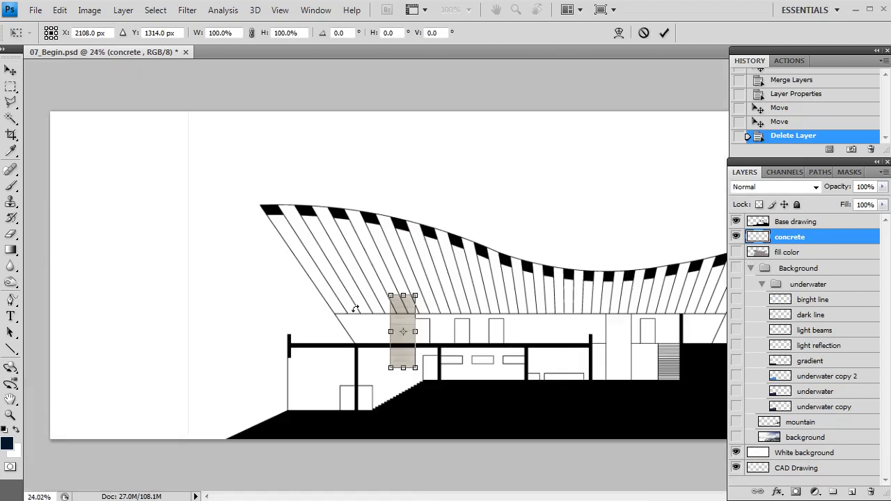
drag(421, 332, 744, 341)
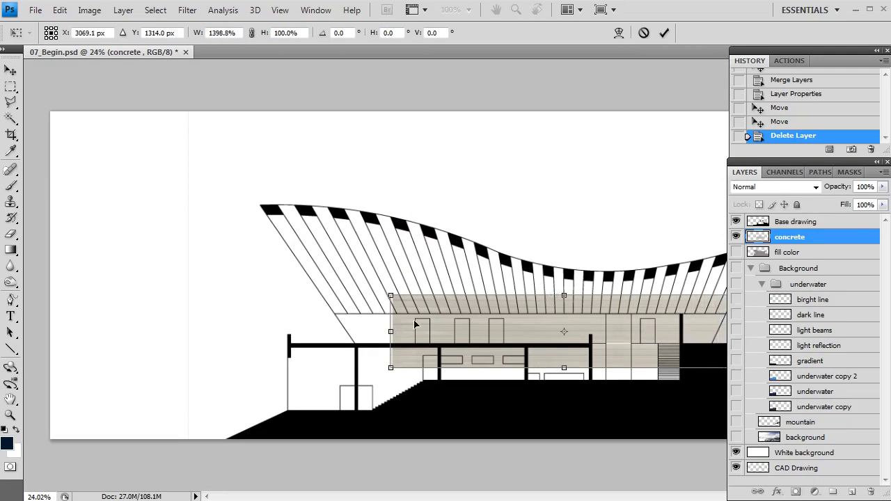
drag(396, 326, 286, 332)
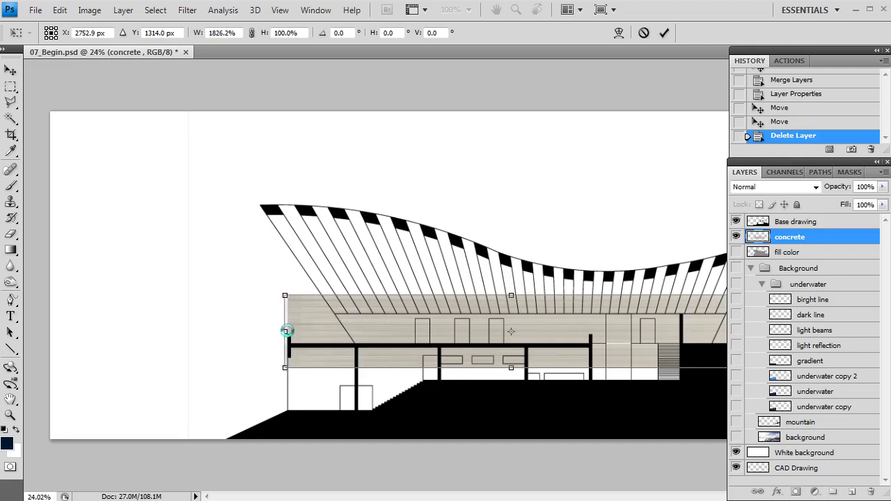
key(Return)
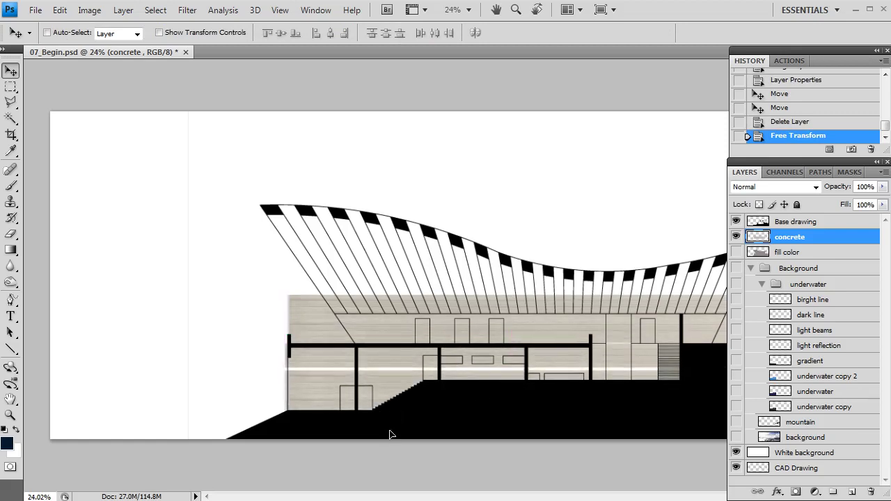
Step: Duplicate the stretched concrete texture downward to cover the remaining lower-floor walls, aligning its board lines with the original
drag(389, 432, 380, 408)
scroll(384, 390, up, 3)
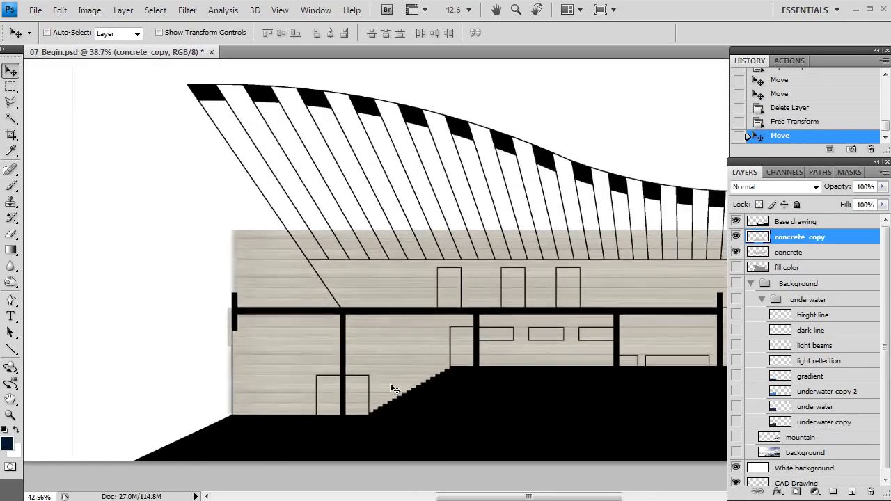
mouse_move(429, 284)
mouse_down()
mouse_move(134, 278)
mouse_move(276, 265)
mouse_move(312, 247)
mouse_up()
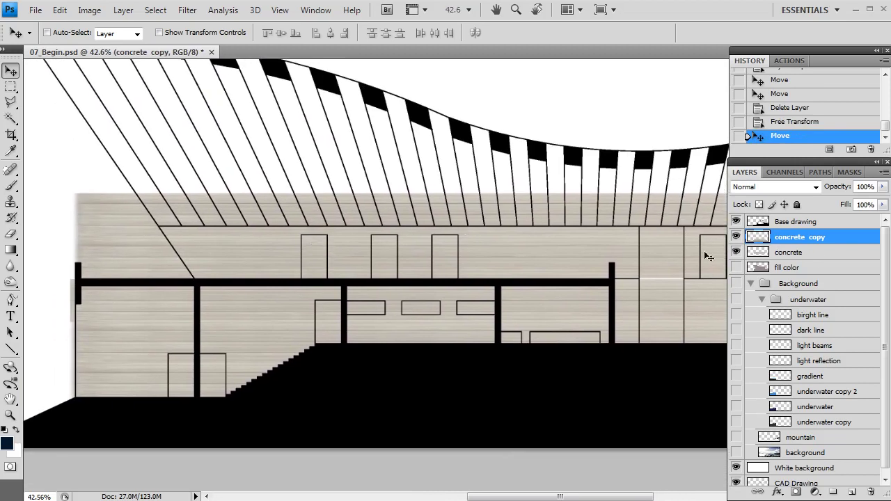
Step: Reorder the concrete layer above its copy and merge the two into a single concrete layer
drag(818, 255, 815, 239)
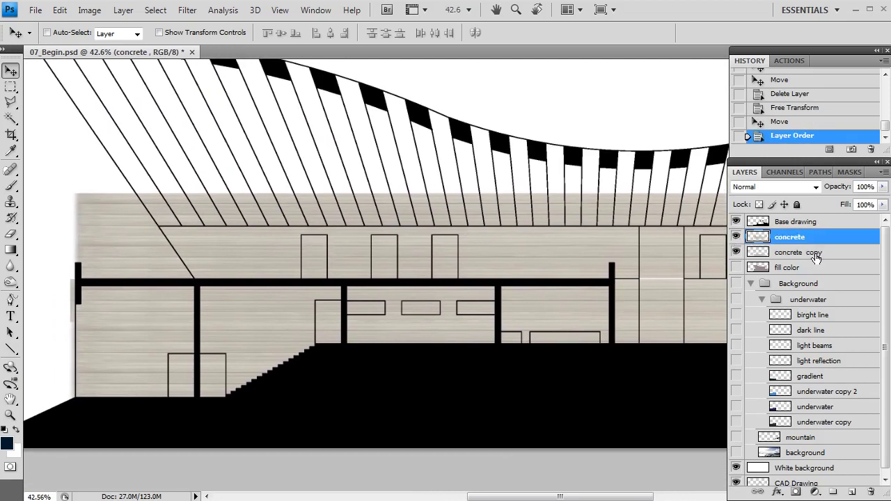
shift+click(814, 252)
right_click(802, 248)
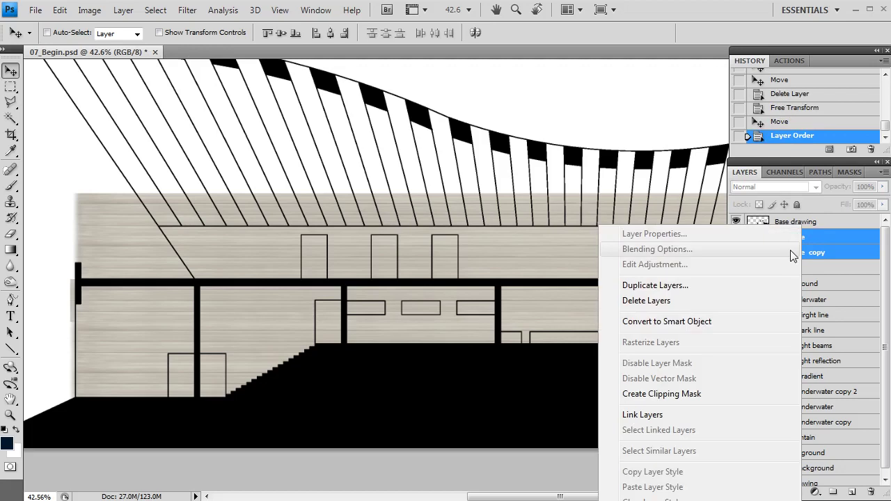
click(826, 251)
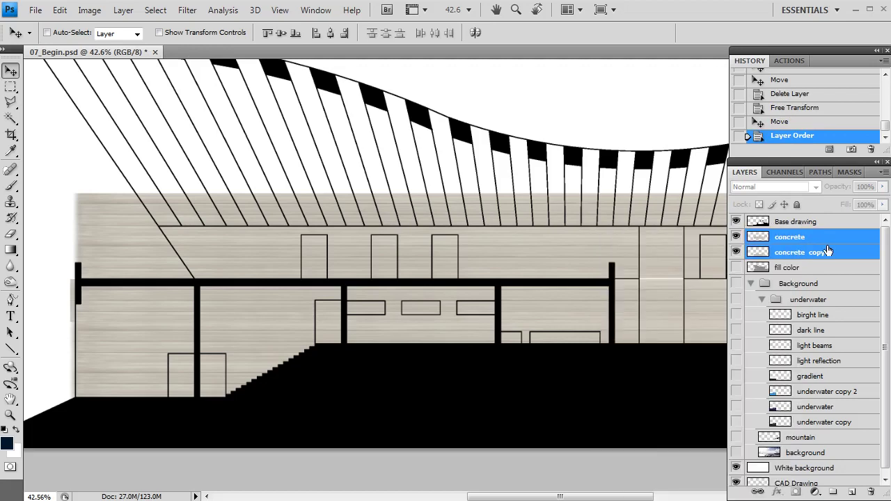
key(ctrl+e)
Step: Select the empty area around the building from the Base drawing layer with the Magic Wand, and make the concrete layer active
scroll(264, 249, down, 2)
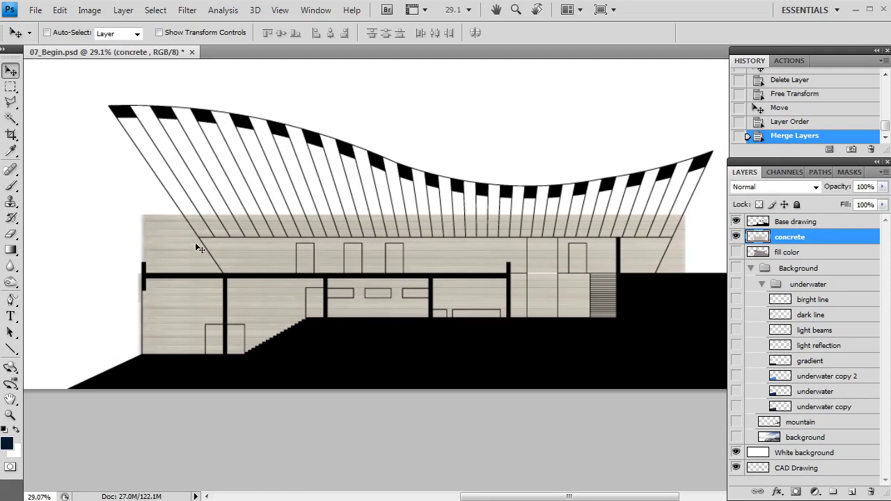
click(799, 224)
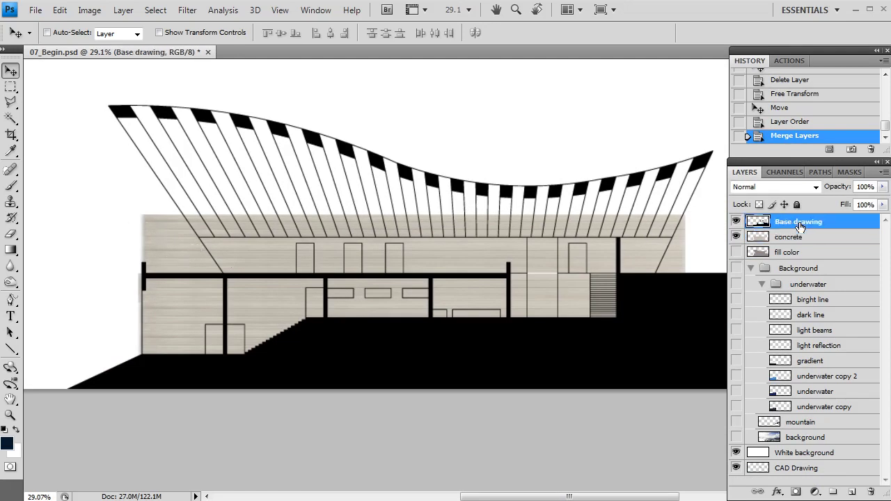
key(w)
click(470, 124)
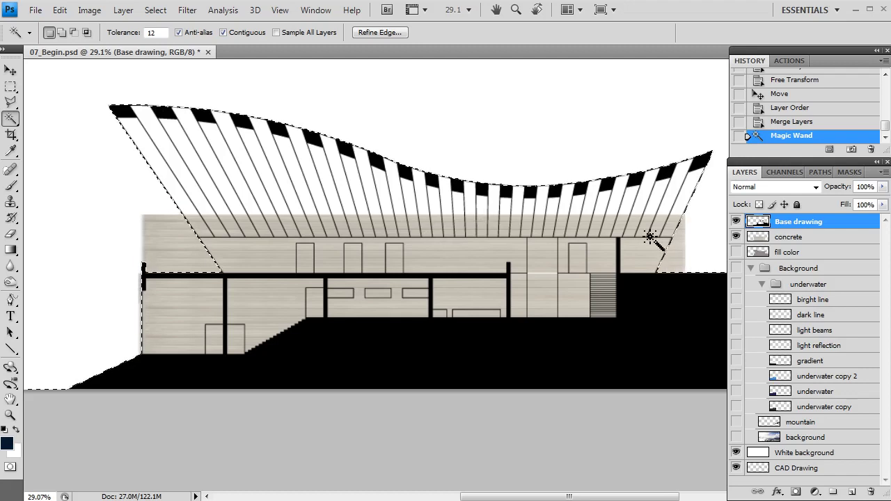
key(m)
click(789, 236)
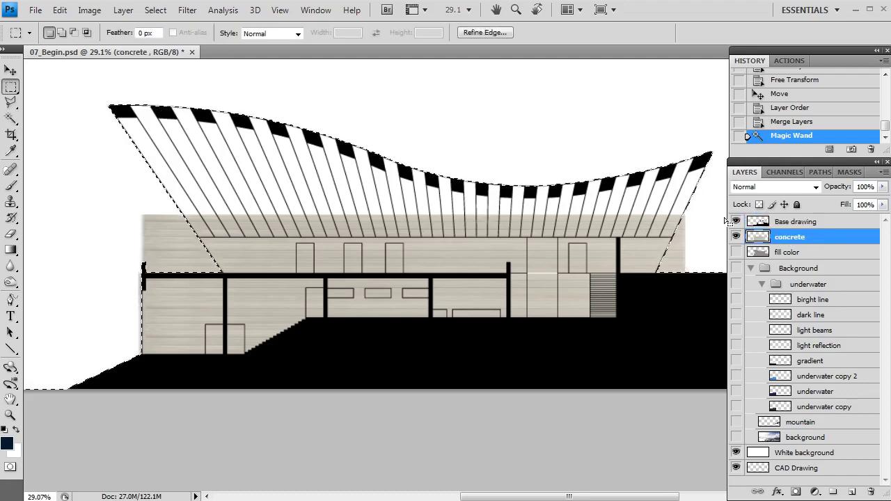
Step: Add a rectangle over the roof ribs above the upper-floor walls to the selection, clear the excess concrete, and deselect
key(shift)
scroll(698, 243, up, 8)
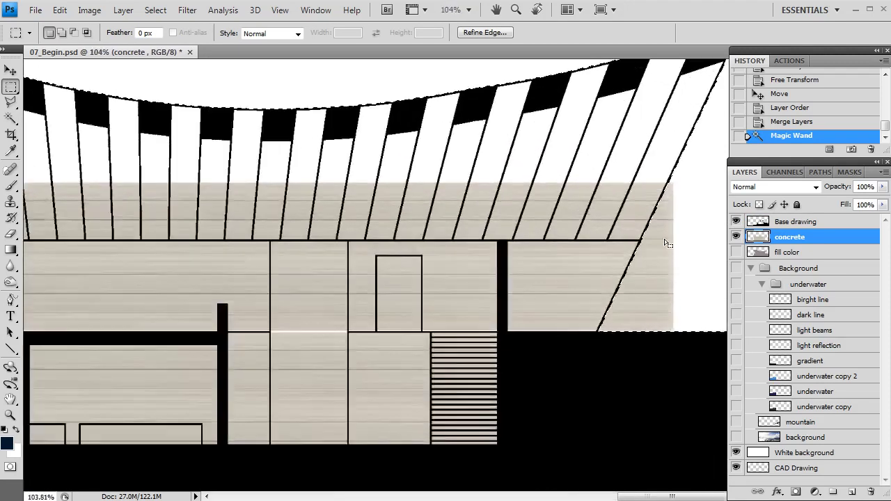
mouse_move(660, 252)
mouse_down()
mouse_move(617, 226)
mouse_move(610, 233)
mouse_move(471, 149)
mouse_move(258, 79)
mouse_move(104, 57)
mouse_move(42, 56)
mouse_move(30, 165)
mouse_up()
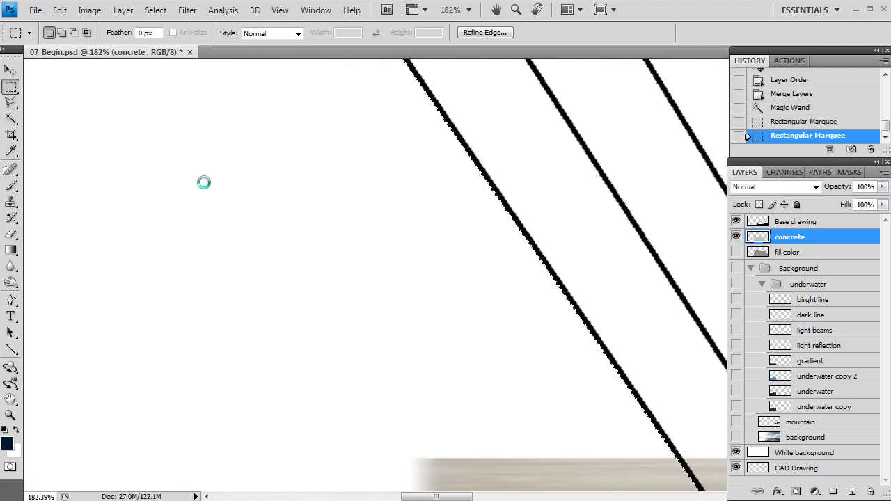
scroll(278, 209, down, 5)
scroll(283, 211, down, 3)
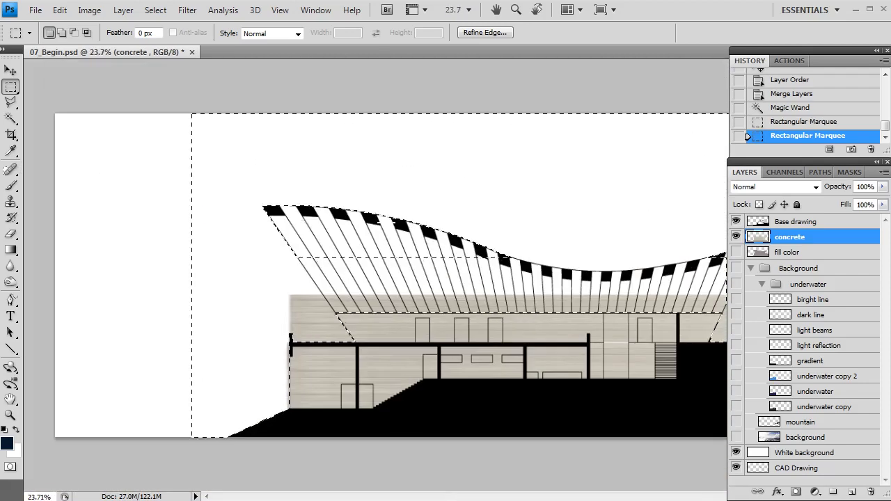
scroll(567, 284, down, 2)
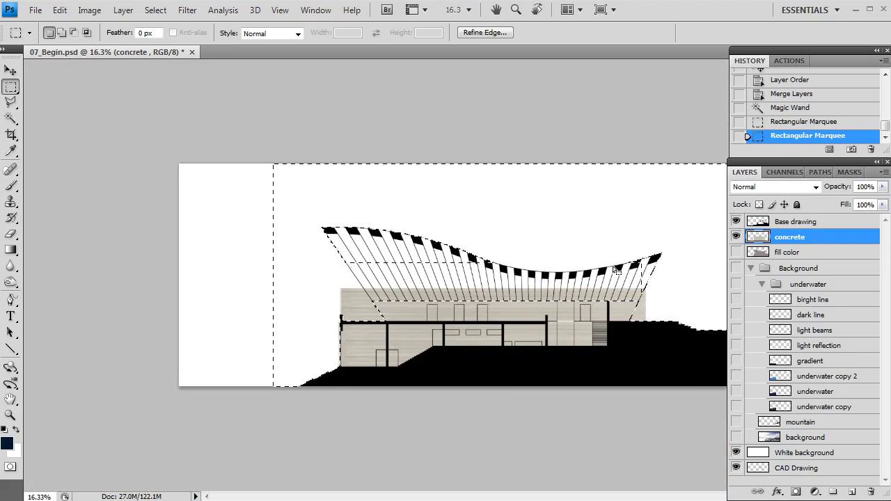
key(Delete)
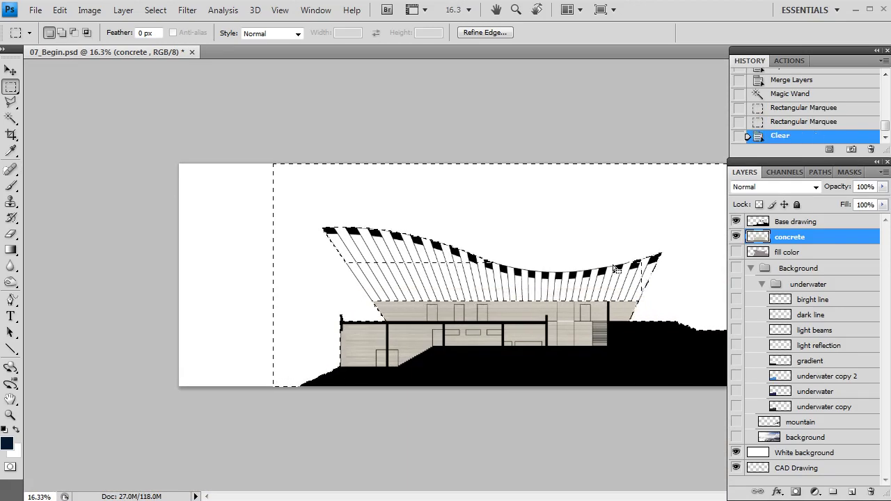
key(ctrl+d)
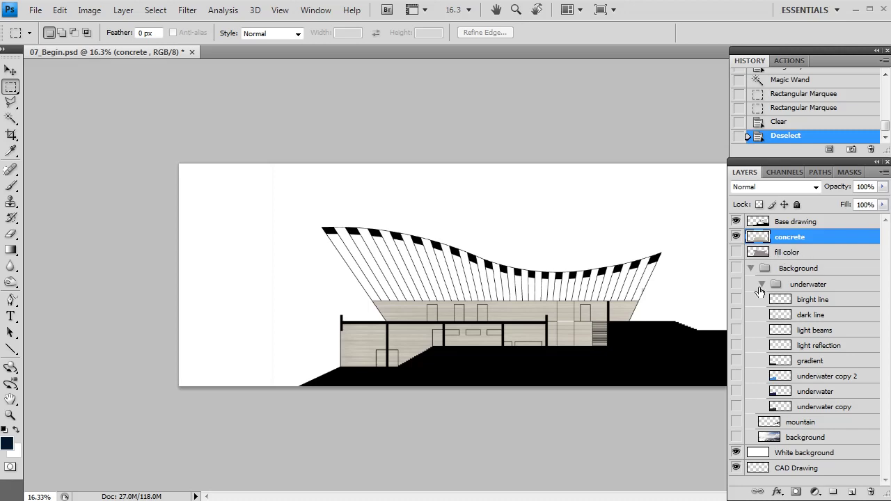
Step: Make the Background group visible again, including the underwater layers, mountain and background
drag(736, 268, 738, 439)
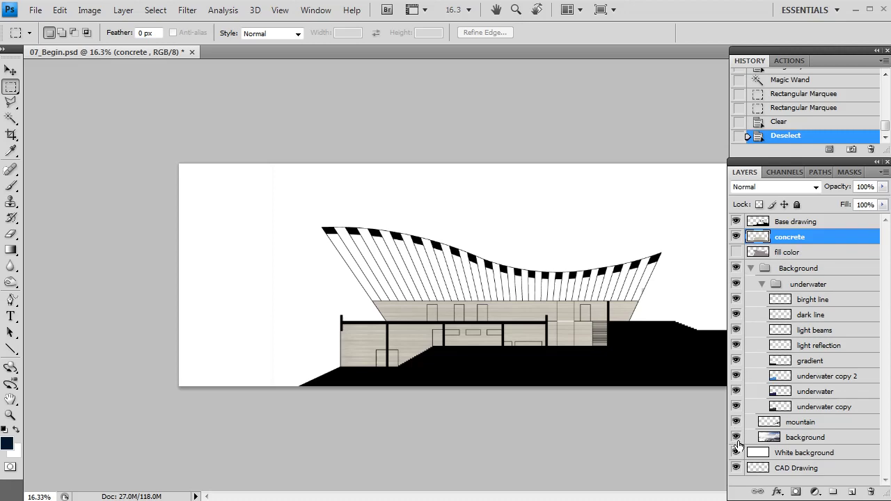